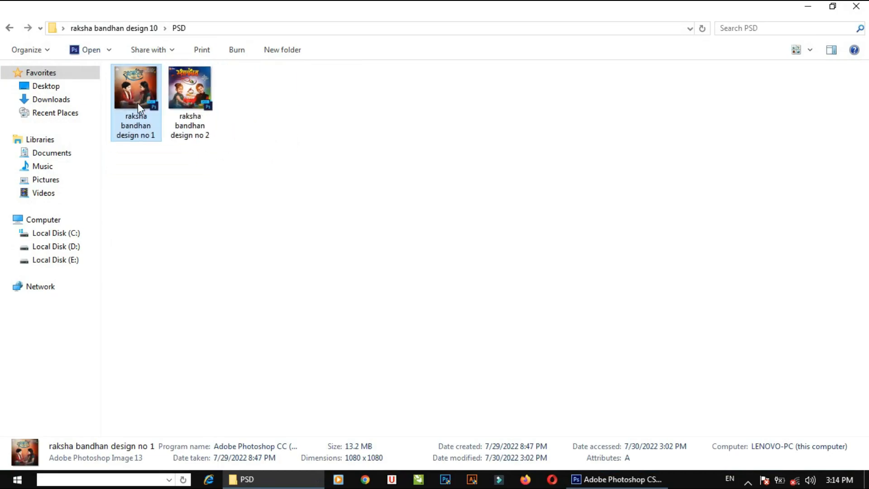
Step: Close the PSD folder window, refresh the desktop and switch to Photoshop
{"action": "left_click", "coordinate": [858, 5]}
{"action": "right_click", "coordinate": [478, 81]}
{"action": "left_click", "coordinate": [515, 118]}
{"action": "left_click", "coordinate": [526, 480]}
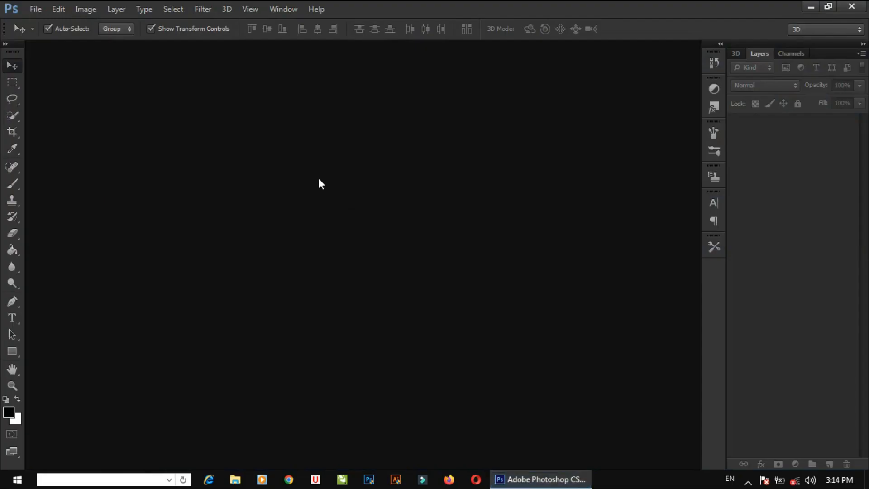
Step: Open the example file raksha bandhan design no 1 and fit the whole design in view
{"action": "key", "text": "ctrl+o"}
{"action": "left_click", "coordinate": [214, 101]}
{"action": "double_click", "coordinate": [214, 100]}
{"action": "key", "text": "z"}
{"action": "left_click", "coordinate": [358, 234]}
{"action": "left_click_drag", "start_coordinate": [358, 235], "coordinate": [318, 244]}
{"action": "left_click_drag", "start_coordinate": [318, 244], "coordinate": [312, 228]}
{"action": "scroll", "coordinate": [312, 228], "scroll_direction": "down", "scroll_amount": 4}
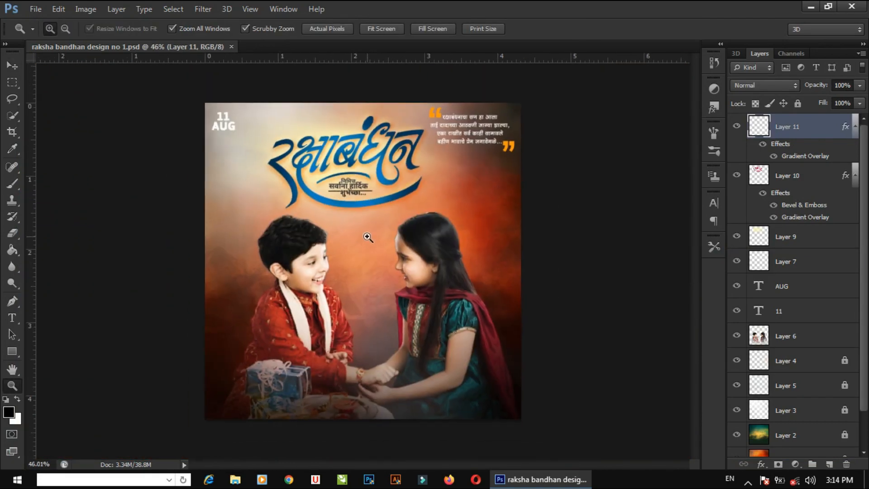
Step: Examine the lower layers of the example design by toggling the visibility of Layer 1, Layer 2 and Layer 3
{"action": "key", "text": "v"}
{"action": "left_click", "coordinate": [618, 232]}
{"action": "scroll", "coordinate": [767, 343], "scroll_direction": "down", "scroll_amount": 2}
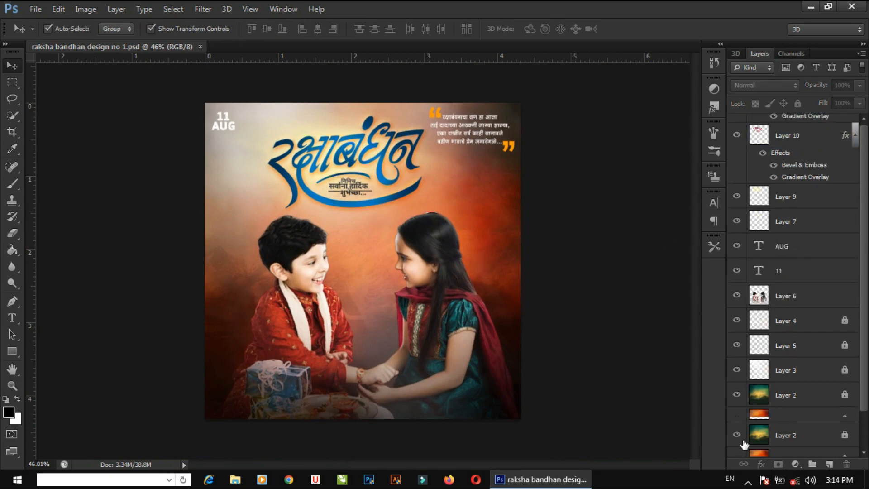
{"action": "left_click", "coordinate": [736, 421]}
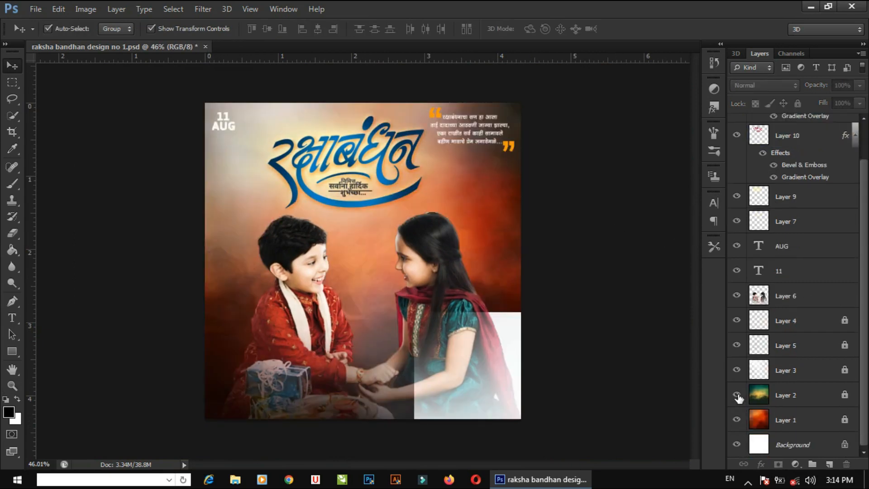
{"action": "left_click", "coordinate": [738, 395]}
{"action": "left_click", "coordinate": [738, 395]}
{"action": "left_click", "coordinate": [735, 370]}
{"action": "left_click", "coordinate": [736, 370]}
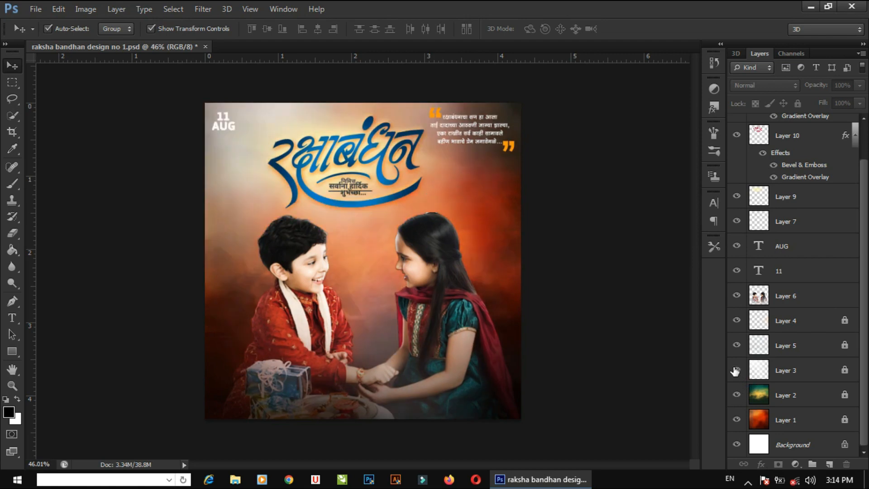
{"action": "left_click", "coordinate": [735, 370]}
{"action": "left_click", "coordinate": [736, 370]}
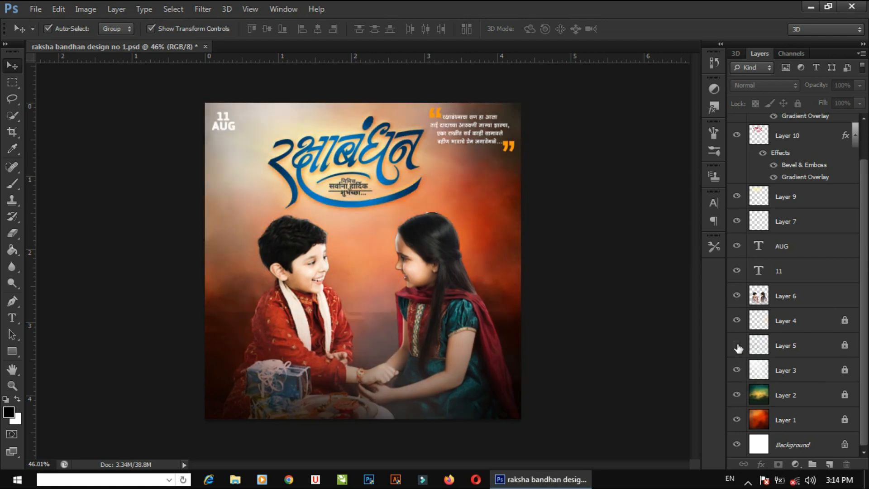
Step: Examine the children, date text, glow and title layers by toggling the visibility of the layers from Layer 6 up to Layer 11
{"action": "left_click", "coordinate": [736, 297]}
{"action": "left_click", "coordinate": [736, 297]}
{"action": "left_click", "coordinate": [736, 270]}
{"action": "left_click", "coordinate": [736, 270]}
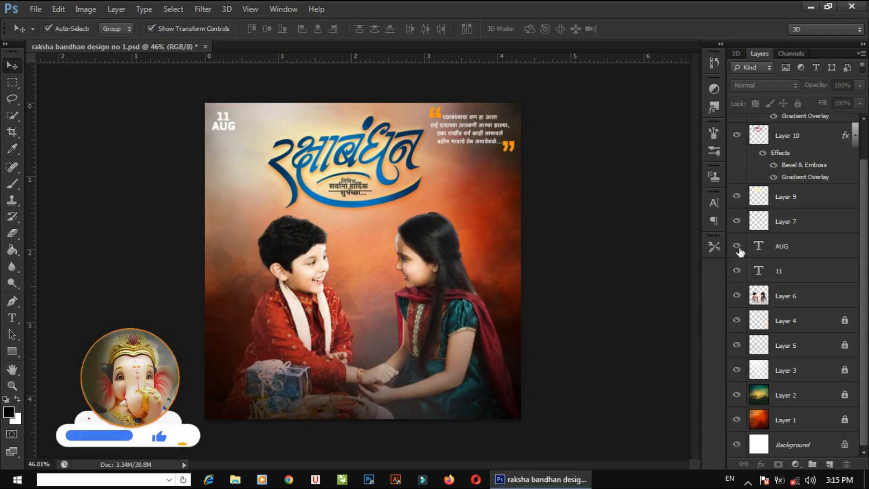
{"action": "left_click", "coordinate": [737, 246]}
{"action": "left_click", "coordinate": [736, 246]}
{"action": "left_click", "coordinate": [736, 222]}
{"action": "left_click", "coordinate": [736, 195]}
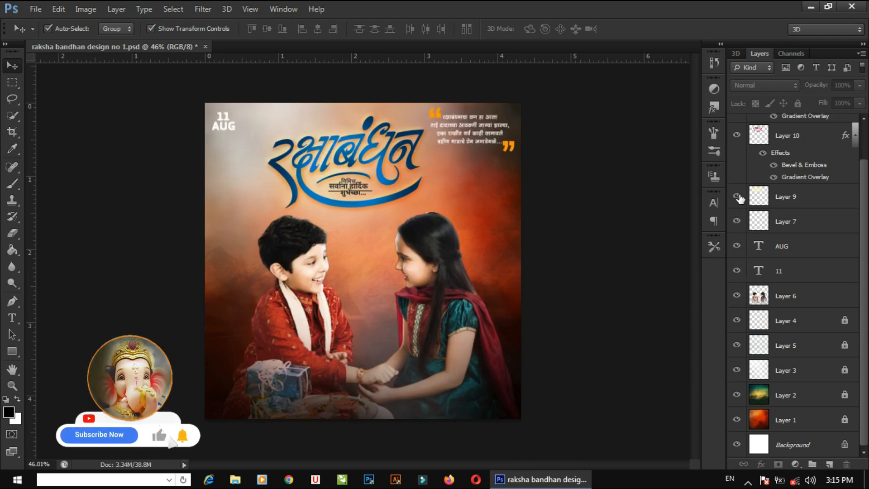
{"action": "left_click", "coordinate": [737, 196]}
{"action": "scroll", "coordinate": [740, 199], "scroll_direction": "up", "scroll_amount": 1}
{"action": "left_click", "coordinate": [737, 177]}
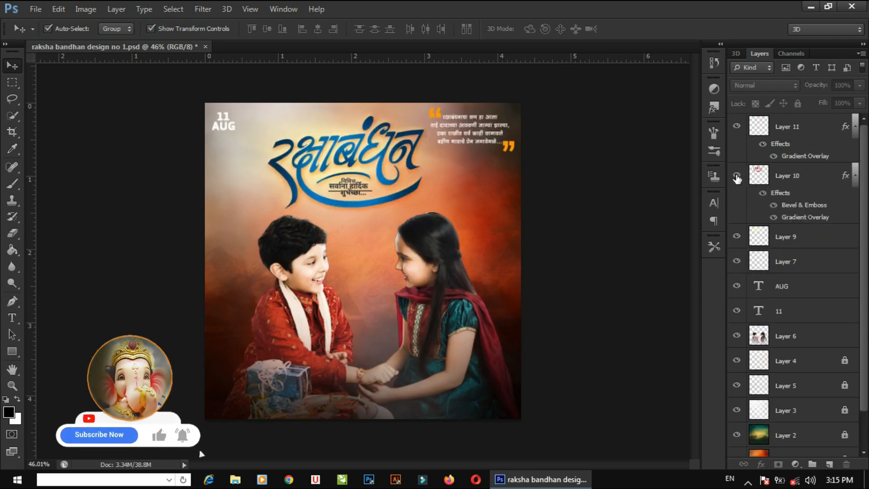
{"action": "left_click", "coordinate": [737, 128]}
{"action": "left_click", "coordinate": [737, 128]}
Step: Inspect the title lettering up close and close the example design without saving changes
{"action": "key", "text": "z"}
{"action": "left_click", "coordinate": [351, 212]}
{"action": "left_click", "coordinate": [350, 208]}
{"action": "left_click", "coordinate": [350, 204]}
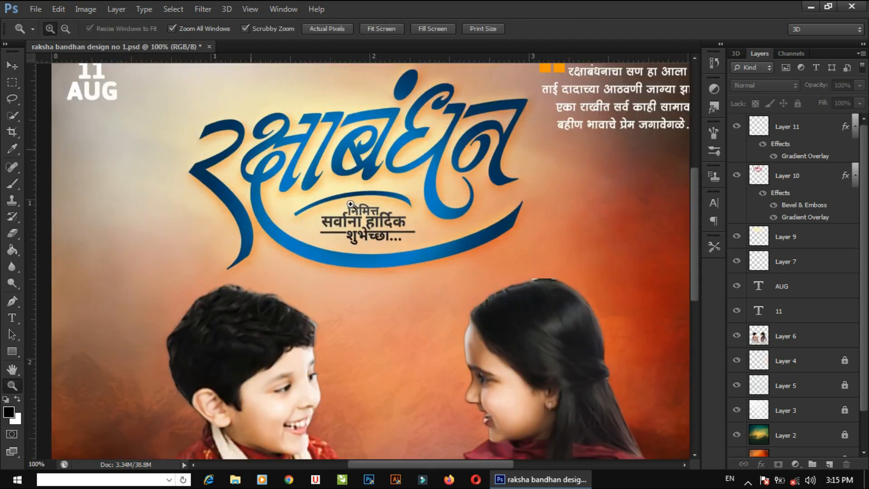
{"action": "key", "text": "ctrl+0"}
{"action": "key", "text": "v"}
{"action": "left_click", "coordinate": [210, 47]}
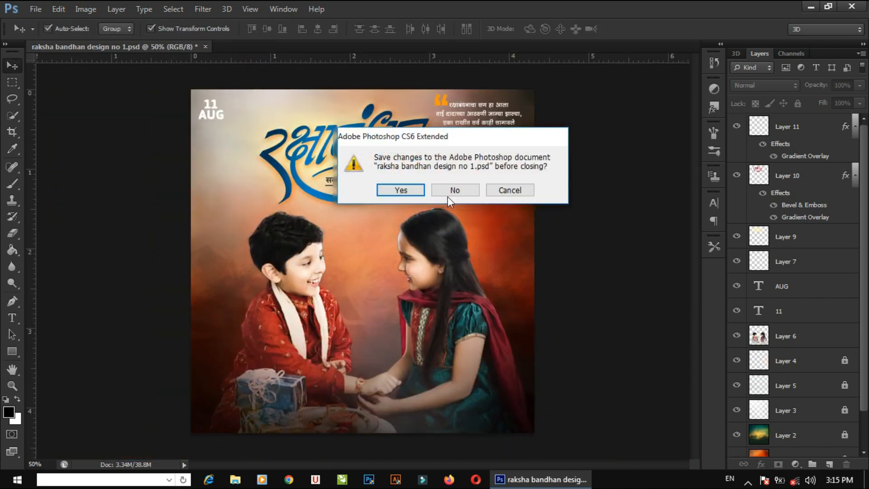
{"action": "left_click", "coordinate": [447, 193]}
Step: Create a new 1080 x 1080 pixel RGB document with a white background and a resolution of 200 pixels/inch
{"action": "key", "text": "ctrl+n"}
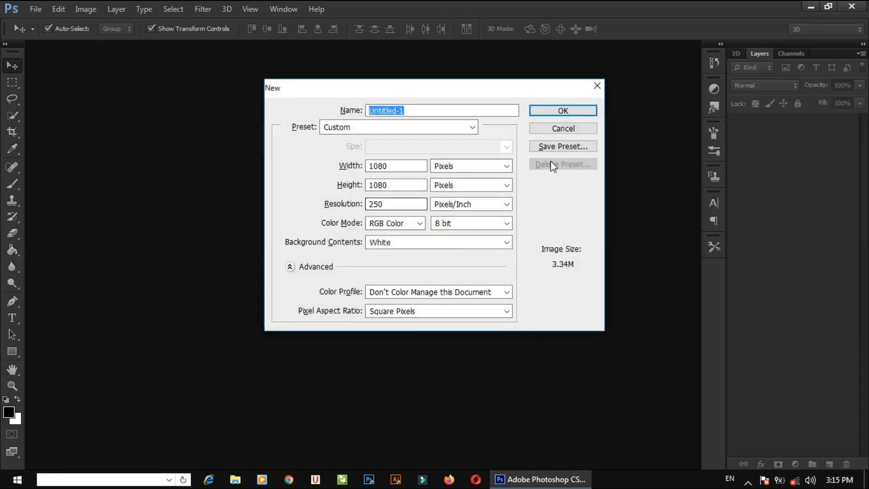
{"action": "type", "text": "20"}
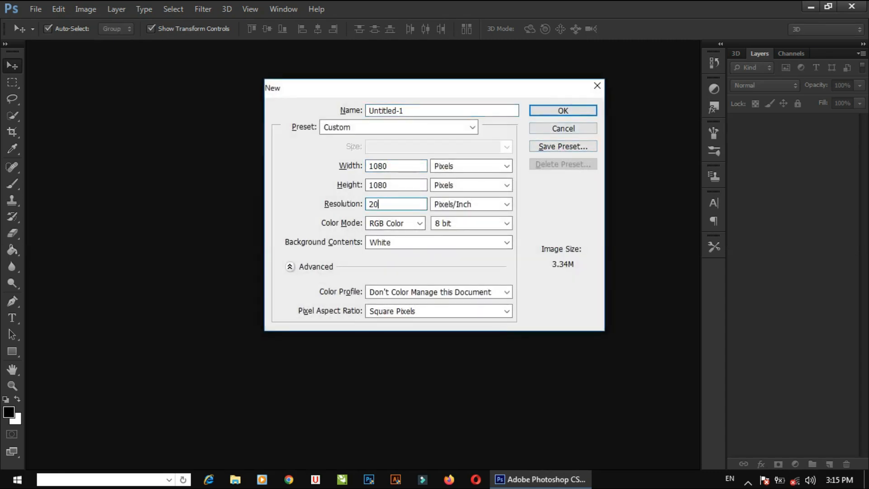
{"action": "type", "text": "0"}
{"action": "key", "text": "Return"}
Step: Open image 1 from the raksha bandhan design 10 folder
{"action": "key", "text": "ctrl+o"}
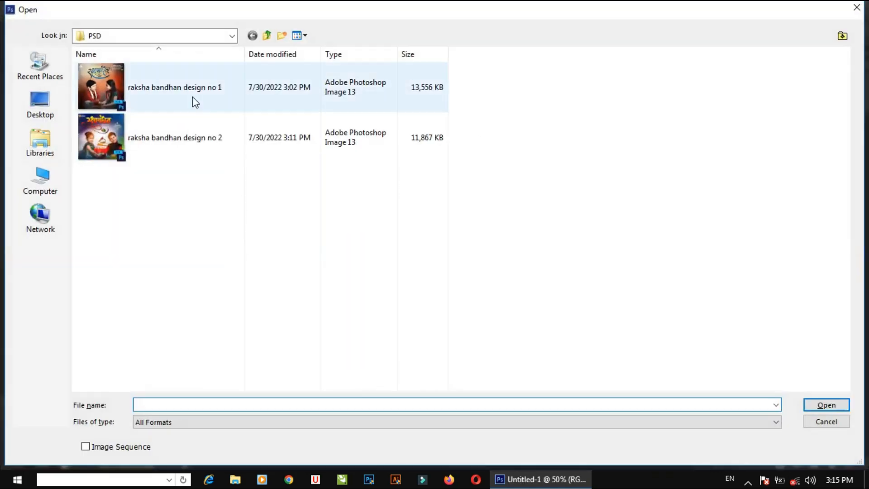
{"action": "left_click", "coordinate": [267, 36]}
{"action": "left_click", "coordinate": [187, 112]}
{"action": "double_click", "coordinate": [187, 113]}
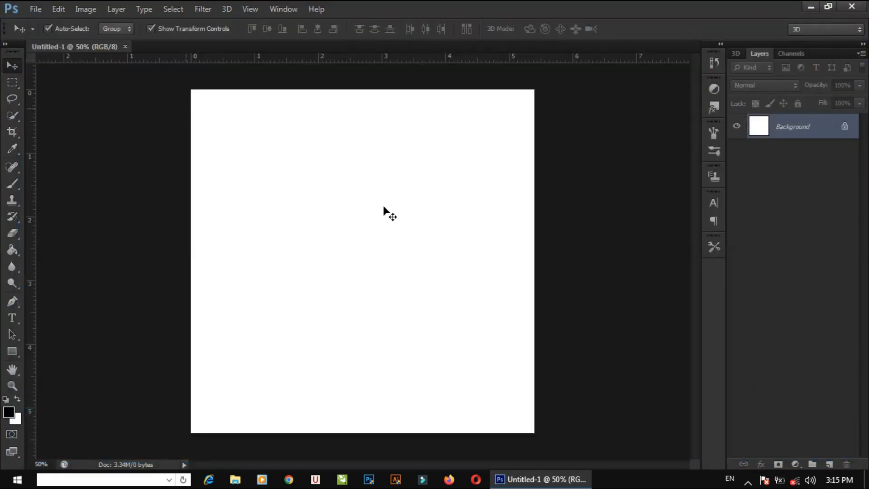
Step: Copy the 1.jpg background image into Untitled-1 as a new layer and close 1.jpg without saving
{"action": "left_click", "coordinate": [361, 186]}
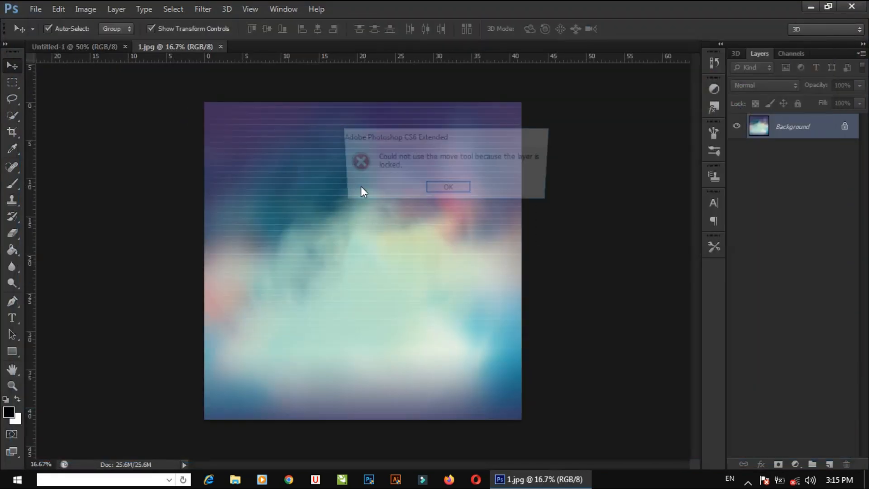
{"action": "left_click", "coordinate": [454, 187]}
{"action": "key", "text": "ctrl+j"}
{"action": "left_click_drag", "start_coordinate": [438, 192], "coordinate": [329, 197]}
{"action": "left_click", "coordinate": [286, 47]}
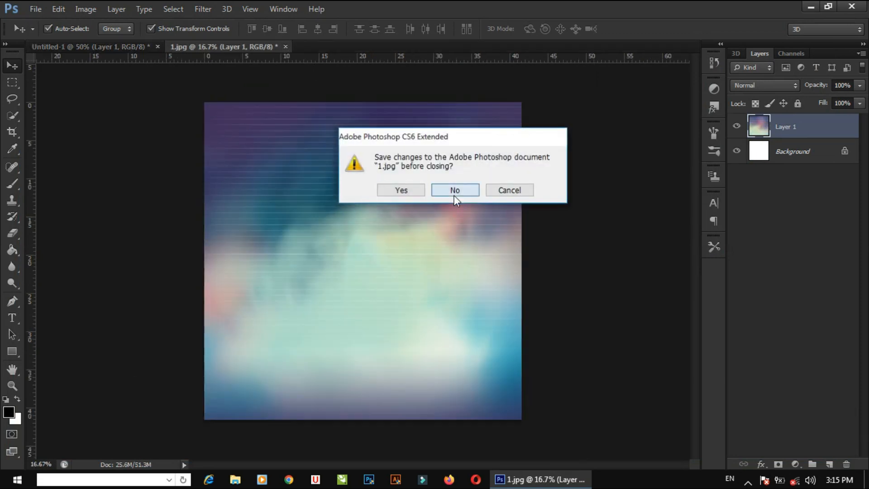
{"action": "left_click", "coordinate": [452, 188]}
Step: Scale Layer 1 to about 36.6% and position it so the cloudy background fills the whole canvas
{"action": "key", "text": "ctrl+0"}
{"action": "left_click_drag", "start_coordinate": [473, 89], "coordinate": [382, 239]}
{"action": "left_click_drag", "start_coordinate": [350, 340], "coordinate": [400, 276]}
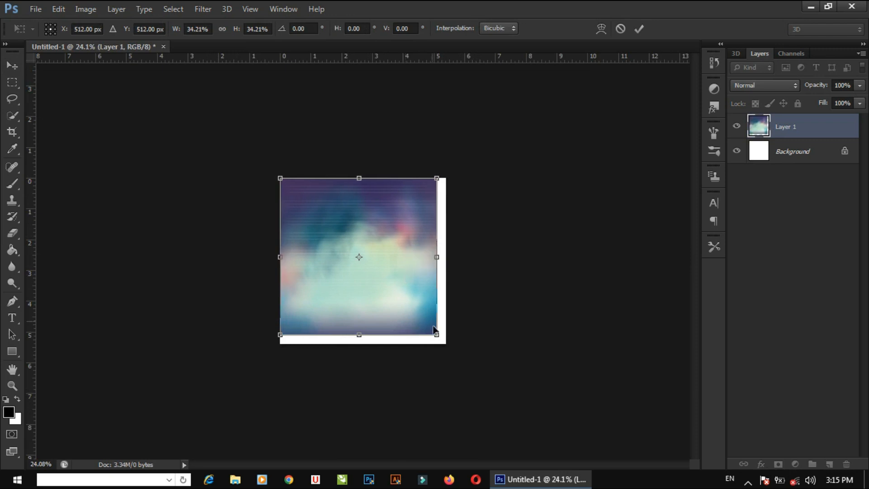
{"action": "left_click_drag", "start_coordinate": [438, 337], "coordinate": [450, 350]}
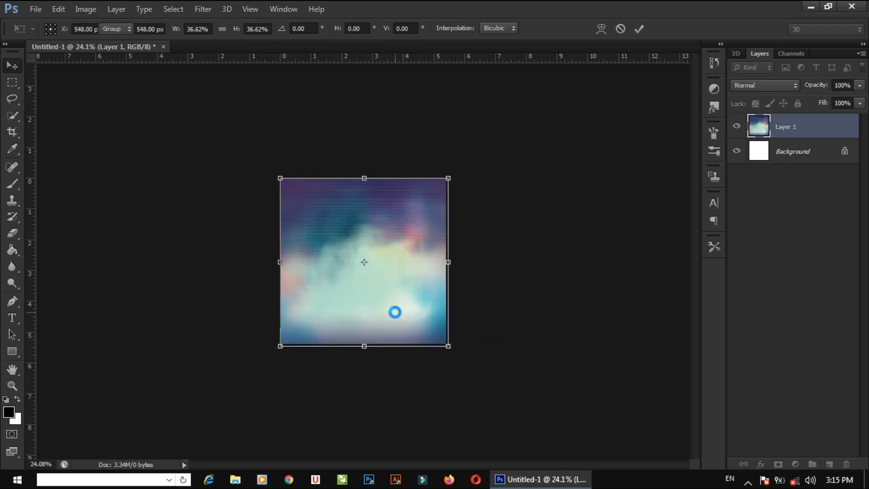
{"action": "left_click_drag", "start_coordinate": [387, 285], "coordinate": [425, 334]}
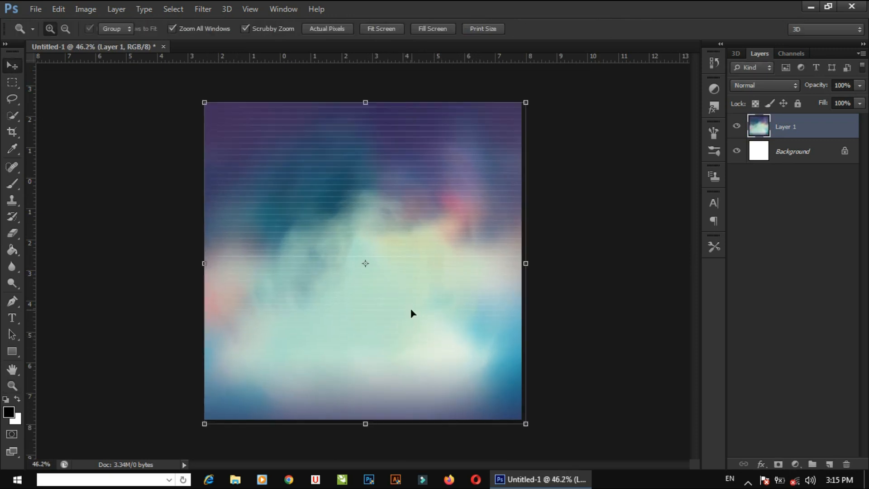
{"action": "key", "text": "Return"}
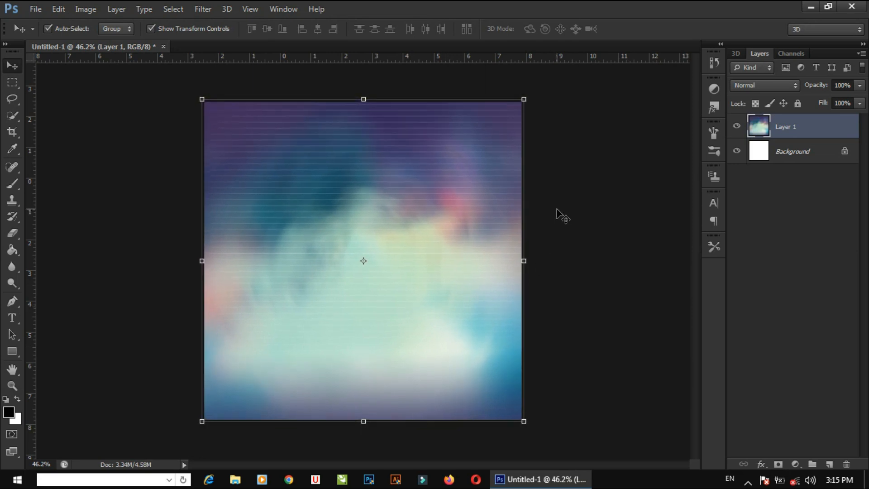
{"action": "left_click", "coordinate": [556, 214]}
Step: Lock all attributes of the cloudy background layer, Layer 1
{"action": "key", "text": "ctrl+space"}
{"action": "left_click", "coordinate": [358, 259]}
{"action": "left_click", "coordinate": [358, 259]}
{"action": "left_click", "coordinate": [359, 259], "text": "alt"}
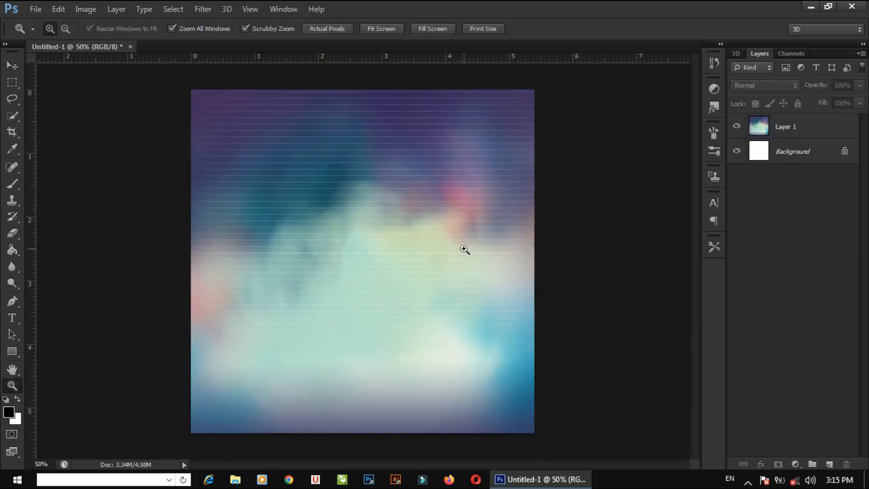
{"action": "scroll", "coordinate": [365, 246], "scroll_direction": "up", "scroll_amount": 1}
{"action": "left_click", "coordinate": [805, 132]}
{"action": "left_click", "coordinate": [797, 104]}
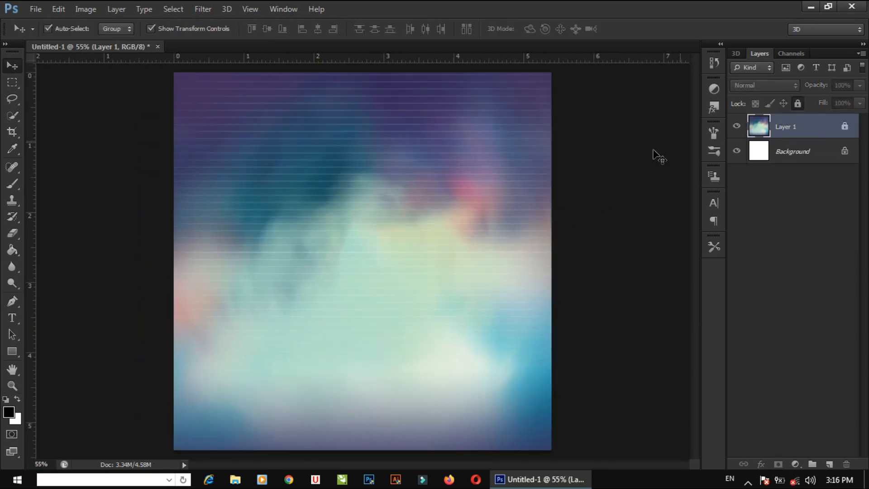
{"action": "left_click", "coordinate": [654, 152]}
Step: Open 3.png and copy its white glow into Untitled-1 as a new layer
{"action": "scroll", "coordinate": [322, 208], "scroll_direction": "down", "scroll_amount": 1}
{"action": "scroll", "coordinate": [323, 212], "scroll_direction": "up", "scroll_amount": 1}
{"action": "key", "text": "ctrl+o"}
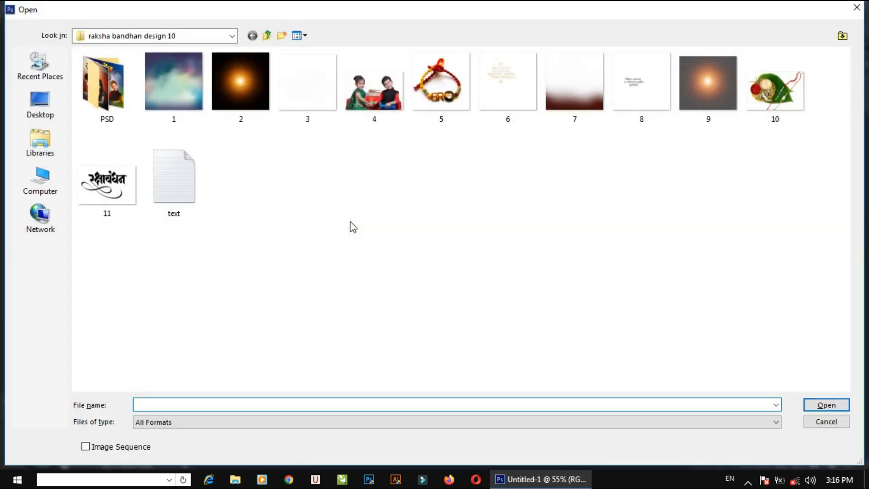
{"action": "double_click", "coordinate": [290, 86]}
{"action": "left_click_drag", "start_coordinate": [394, 264], "coordinate": [357, 219]}
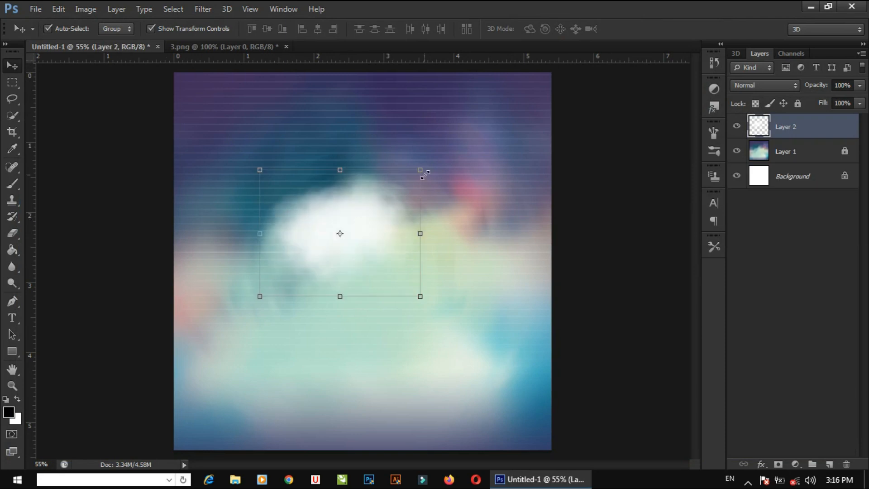
Step: Enlarge the white glow and place it over the left-centre of the canvas
{"action": "left_click", "coordinate": [424, 174]}
{"action": "scroll", "coordinate": [424, 175], "scroll_direction": "down", "scroll_amount": 2}
{"action": "left_click_drag", "start_coordinate": [410, 190], "coordinate": [531, 135]}
{"action": "left_click_drag", "start_coordinate": [453, 181], "coordinate": [389, 245]}
{"action": "key", "text": "Return"}
Step: Apply a Motion Blur to the white glow with a 47° angle and a 301-pixel distance
{"action": "left_click", "coordinate": [202, 8]}
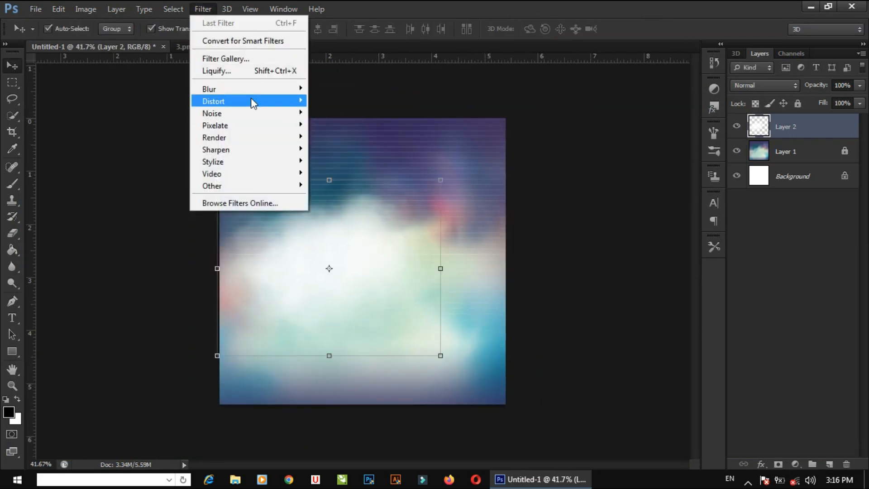
{"action": "mouse_move", "coordinate": [271, 89]}
{"action": "left_click", "coordinate": [340, 179]}
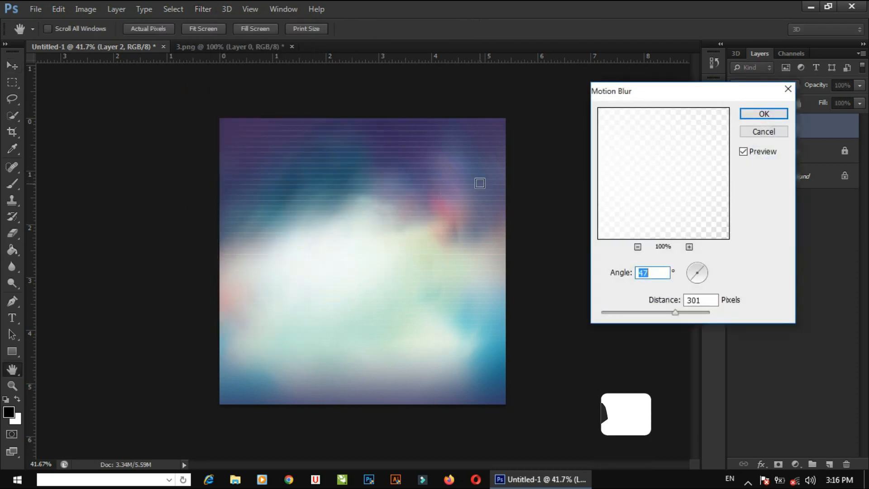
{"action": "left_click", "coordinate": [747, 116]}
Step: Scale the blurred glow up to about 115% and shift it towards the upper middle of the canvas
{"action": "left_click", "coordinate": [466, 155]}
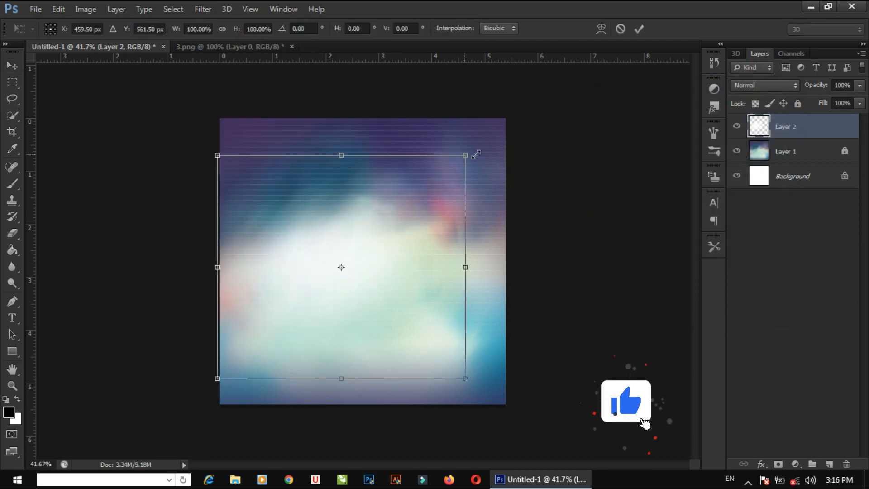
{"action": "left_click_drag", "start_coordinate": [475, 155], "coordinate": [506, 118]}
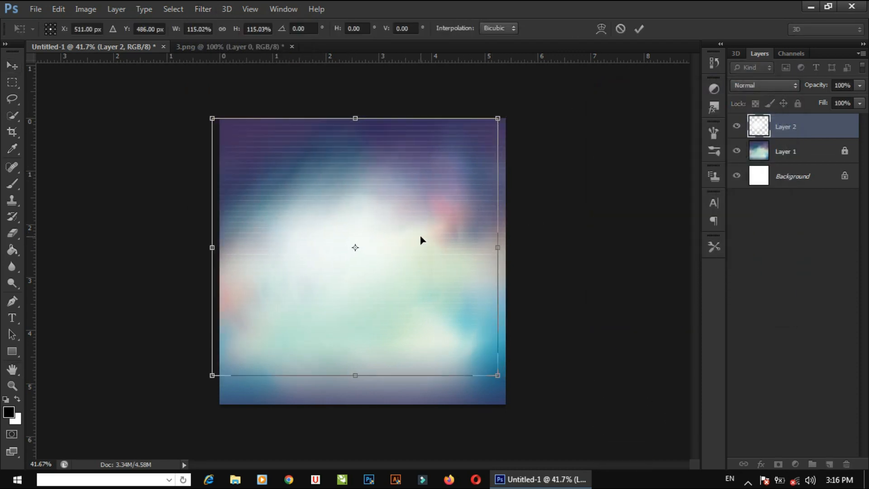
{"action": "key", "text": "Return"}
{"action": "left_click", "coordinate": [597, 179]}
Step: Lock the glow layer, Layer 2, and close 3.png without saving
{"action": "left_click", "coordinate": [803, 126]}
{"action": "left_click", "coordinate": [797, 103]}
{"action": "left_click", "coordinate": [554, 185]}
{"action": "key", "text": "z"}
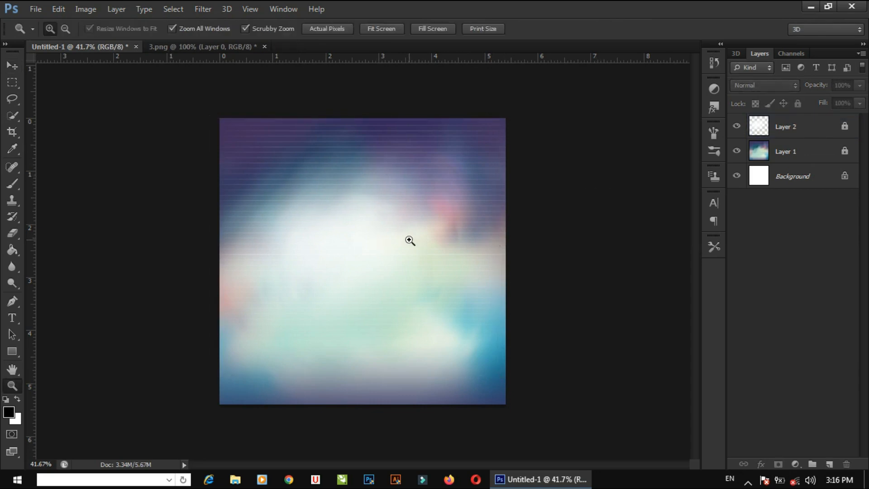
{"action": "left_click", "coordinate": [388, 242], "text": "alt"}
{"action": "left_click", "coordinate": [382, 239]}
{"action": "key", "text": "v"}
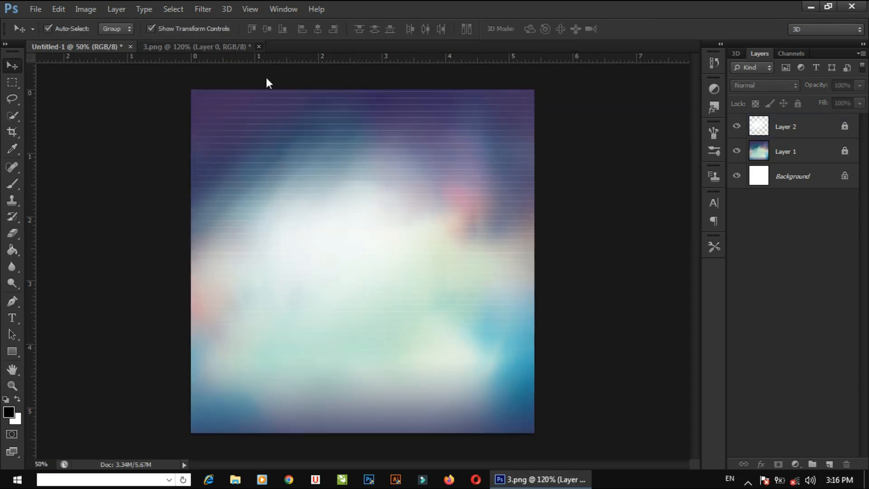
{"action": "left_click", "coordinate": [259, 47]}
{"action": "left_click", "coordinate": [396, 187]}
Step: Open 7.png, copy its dark red bottom shading into Untitled-1 as a new layer, and close 7.png
{"action": "key", "text": "ctrl+o"}
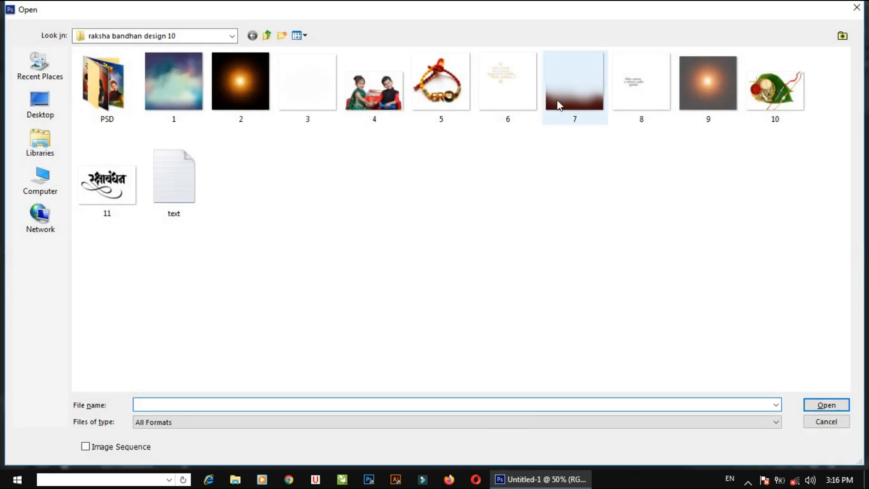
{"action": "double_click", "coordinate": [573, 86]}
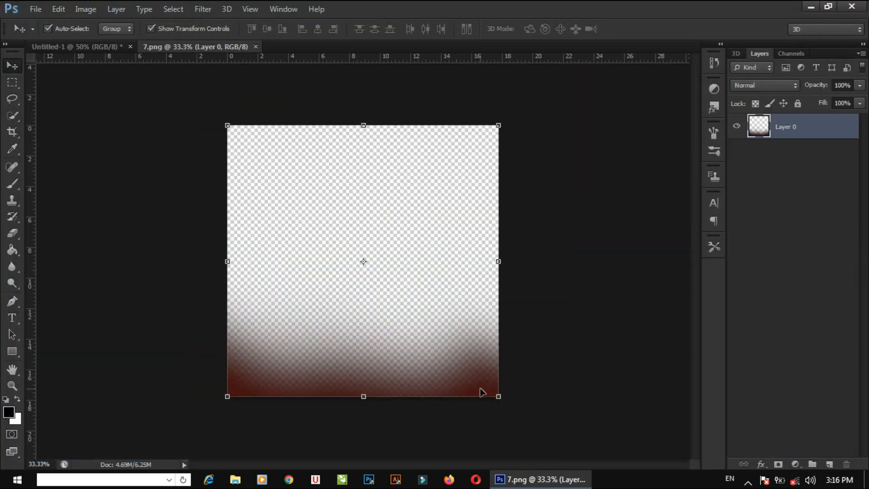
{"action": "left_click_drag", "start_coordinate": [481, 392], "coordinate": [335, 87]}
{"action": "left_click", "coordinate": [283, 47]}
Step: Scale the dark red shading layer down to about 85% and align it with the canvas edges
{"action": "scroll", "coordinate": [399, 245], "scroll_direction": "down", "scroll_amount": 2}
{"action": "left_click_drag", "start_coordinate": [400, 246], "coordinate": [458, 336]}
{"action": "left_click", "coordinate": [478, 101]}
{"action": "left_click", "coordinate": [423, 365]}
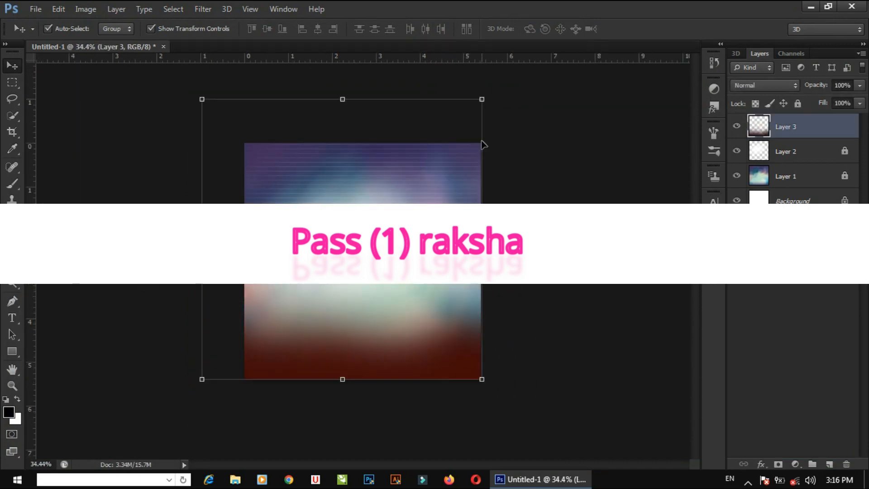
{"action": "left_click_drag", "start_coordinate": [485, 98], "coordinate": [423, 179]}
{"action": "left_click_drag", "start_coordinate": [399, 311], "coordinate": [440, 310]}
{"action": "left_click_drag", "start_coordinate": [459, 172], "coordinate": [495, 155]}
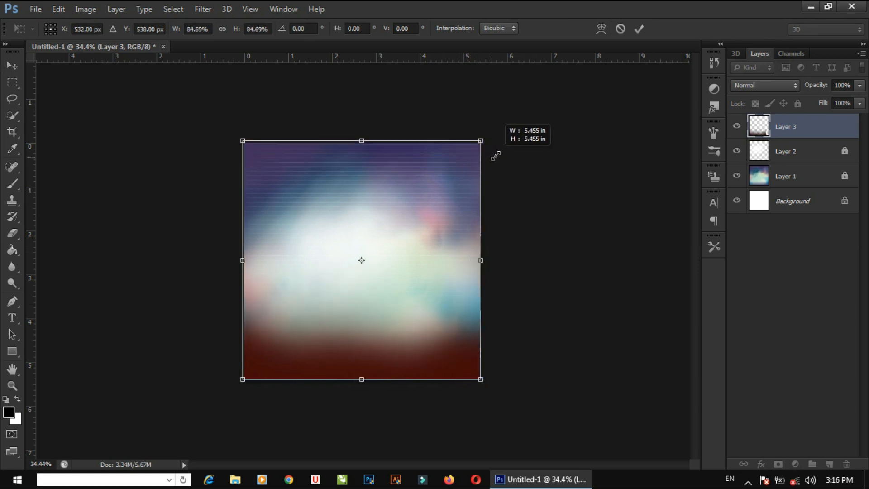
{"action": "key", "text": "Return"}
{"action": "key", "text": "ctrl+plus"}
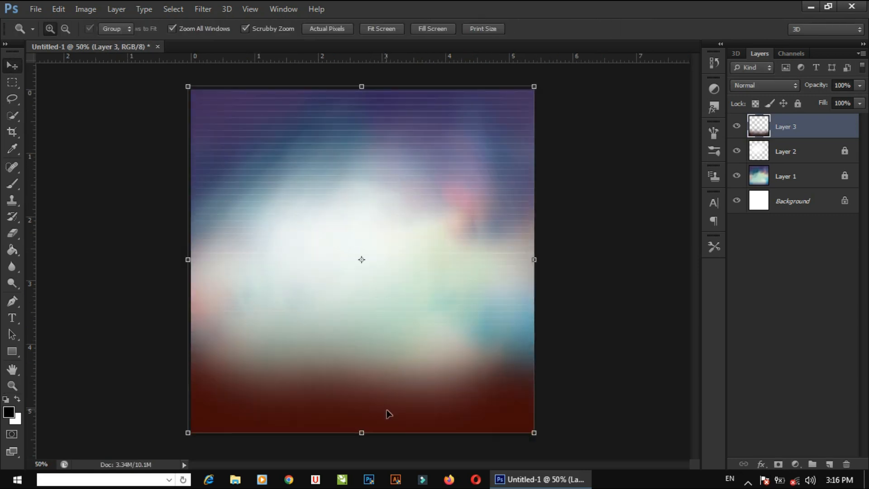
Step: Change the blend mode of the shading layer, Layer 3, to Screen
{"action": "double_click", "coordinate": [749, 86]}
{"action": "key", "text": "Down"}
{"action": "key", "text": "Down"}
{"action": "key", "text": "Down"}
{"action": "key", "text": "Down"}
{"action": "key", "text": "Down"}
{"action": "key", "text": "Down"}
{"action": "key", "text": "Down"}
{"action": "key", "text": "Down"}
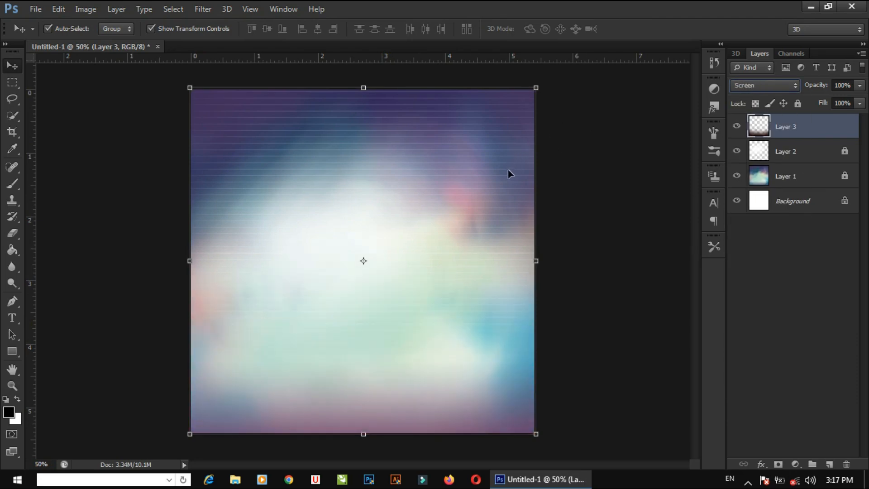
{"action": "left_click", "coordinate": [611, 162]}
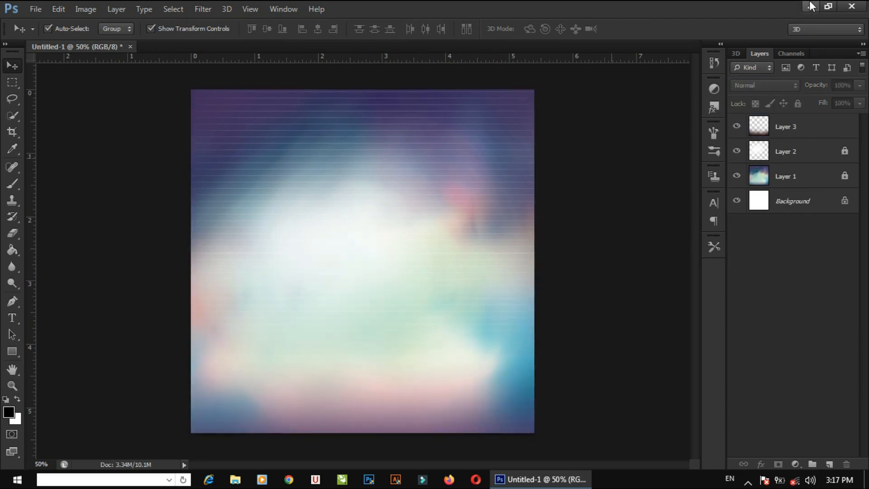
{"action": "left_click", "coordinate": [810, 4]}
{"action": "right_click", "coordinate": [447, 117]}
{"action": "left_click", "coordinate": [493, 154]}
{"action": "left_click", "coordinate": [538, 479]}
Step: Lock Layer 3, then open image 4 and copy the two children's photo into Untitled-1 as a new layer
{"action": "left_click", "coordinate": [798, 118]}
{"action": "left_click", "coordinate": [505, 181]}
{"action": "key", "text": "ctrl+o"}
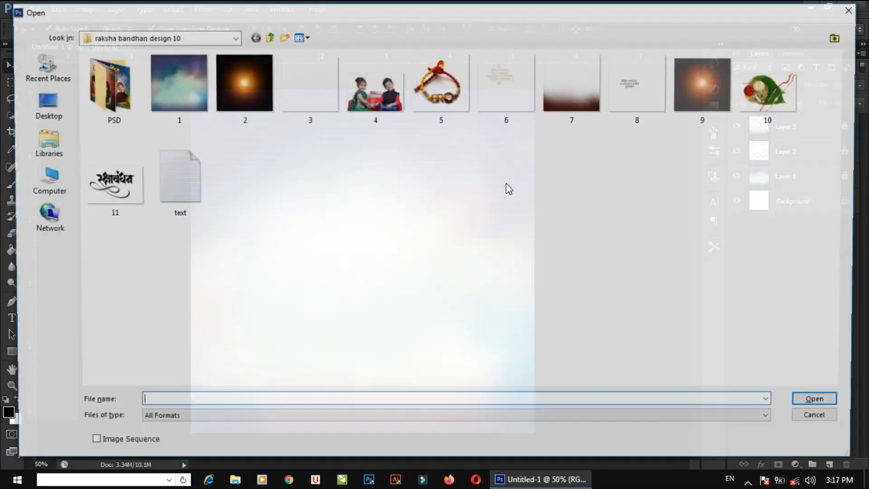
{"action": "left_click", "coordinate": [362, 111]}
{"action": "double_click", "coordinate": [361, 109]}
{"action": "left_click_drag", "start_coordinate": [211, 174], "coordinate": [254, 176]}
Step: Scale the children's photo up to about 140% and place it across the lower part of the canvas
{"action": "key", "text": "ctrl+t"}
{"action": "key", "text": "ctrl+minus"}
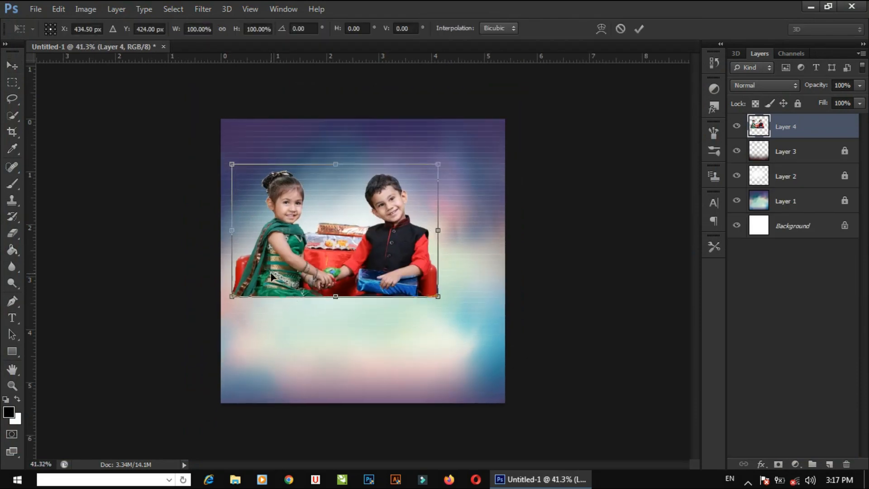
{"action": "left_click_drag", "start_coordinate": [272, 281], "coordinate": [257, 388]}
{"action": "left_click_drag", "start_coordinate": [425, 271], "coordinate": [523, 248]}
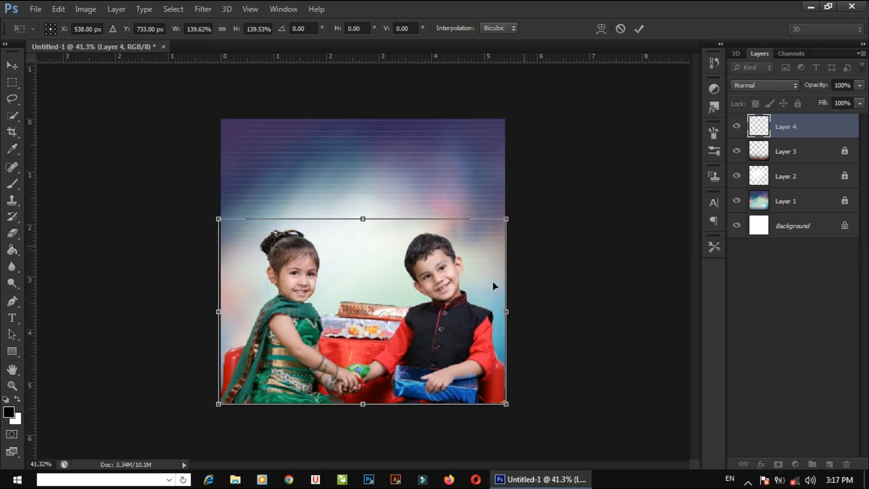
{"action": "key", "text": "Return"}
{"action": "key", "text": "z"}
{"action": "left_click", "coordinate": [371, 342]}
{"action": "key", "text": "v"}
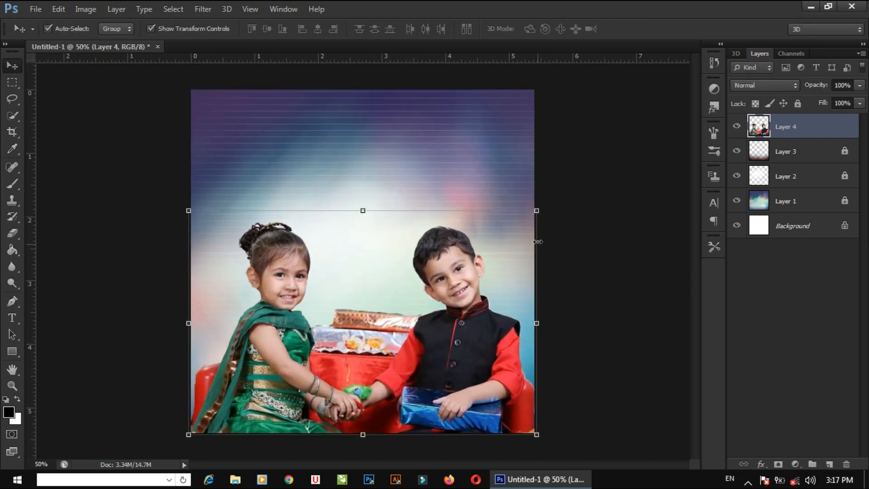
Step: Fade the bottom of the children's photo with an 800-pixel soft Eraser at 75% opacity and 87% flow
{"action": "key", "text": "e"}
{"action": "key", "text": "ctrl+minus"}
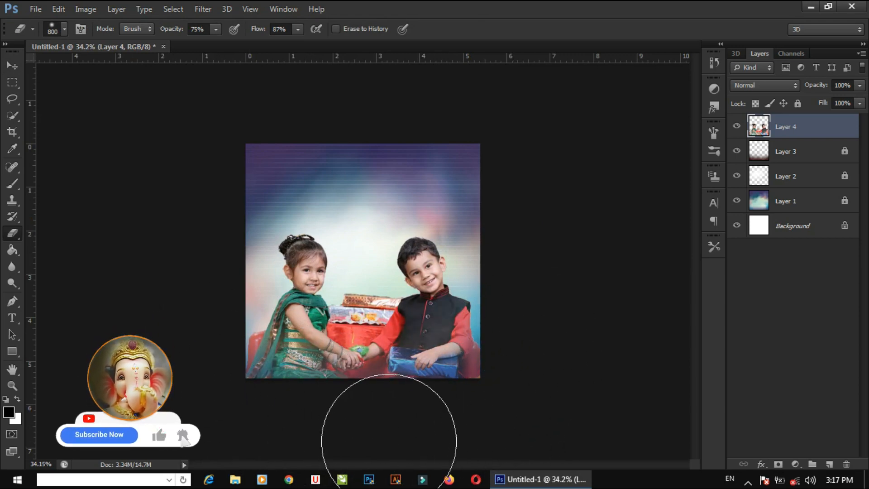
{"action": "key", "text": "z"}
{"action": "left_click", "coordinate": [335, 312]}
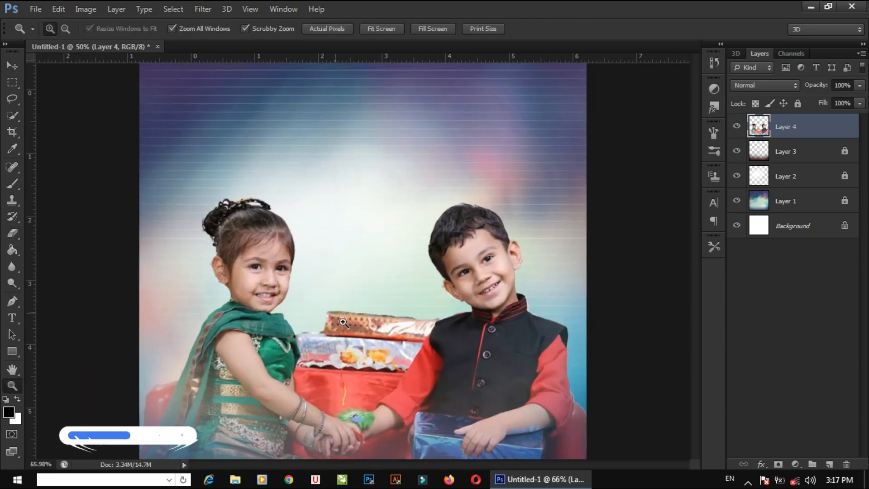
Step: Deepen the shadows of the children's photo with a Curves adjustment, moving the black point to input 17
{"action": "key", "text": "v"}
{"action": "left_click", "coordinate": [91, 7]}
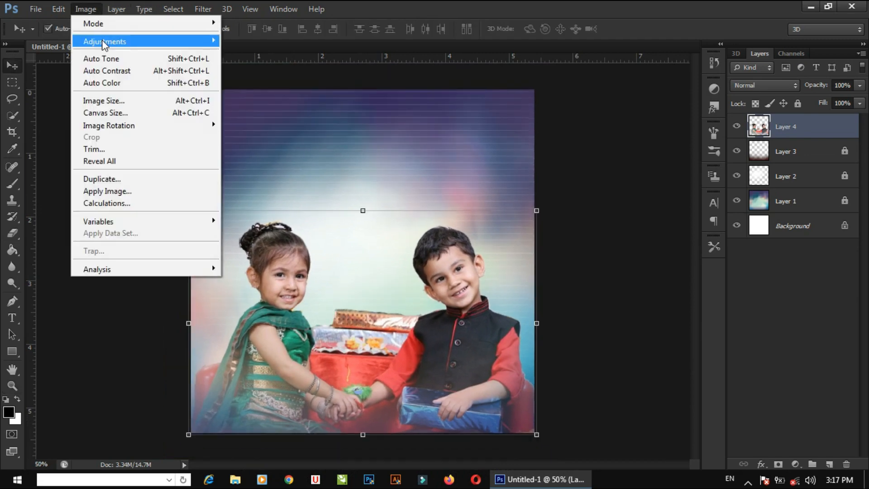
{"action": "mouse_move", "coordinate": [104, 41]}
{"action": "left_click", "coordinate": [248, 65]}
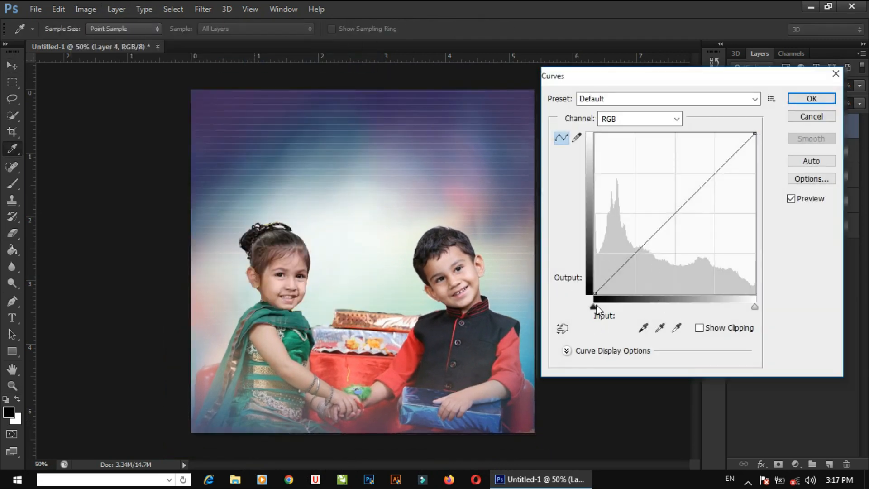
{"action": "left_click_drag", "start_coordinate": [592, 308], "coordinate": [604, 306]}
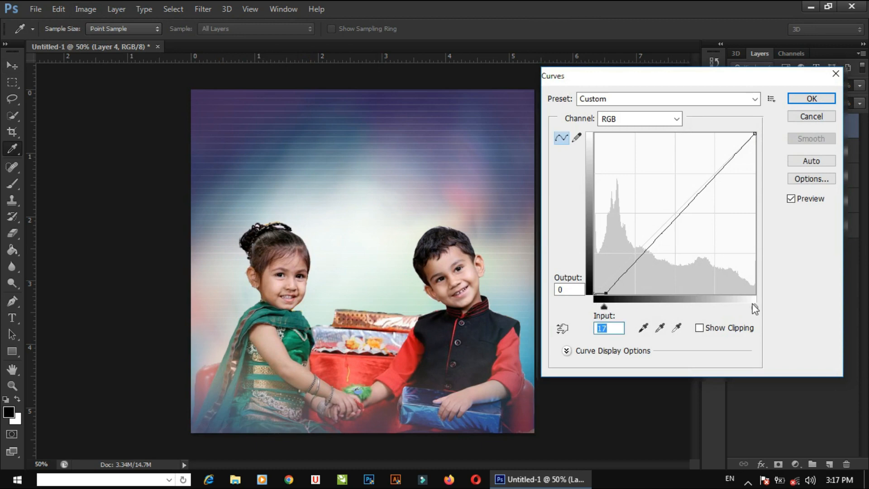
{"action": "key", "text": "Return"}
{"action": "key", "text": "z"}
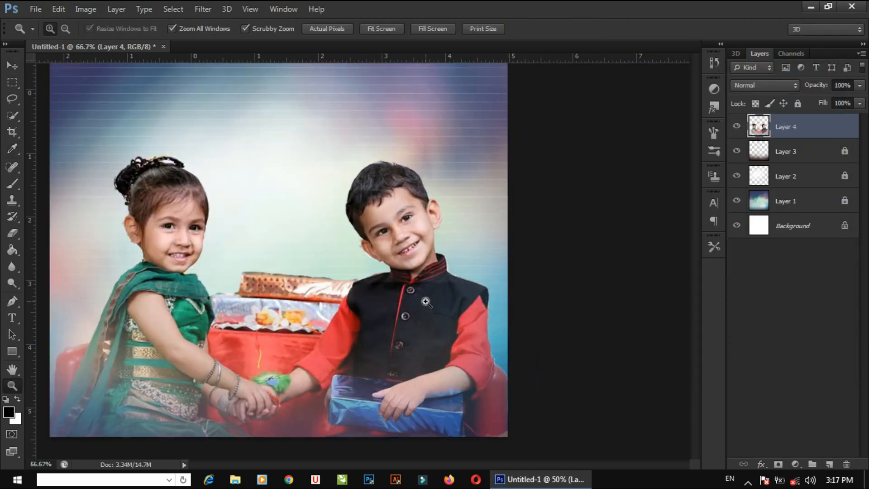
{"action": "key", "text": "v"}
Step: Lock the children's photo layer, Layer 4
{"action": "left_click", "coordinate": [596, 179]}
{"action": "left_click", "coordinate": [822, 125]}
{"action": "left_click", "coordinate": [797, 104]}
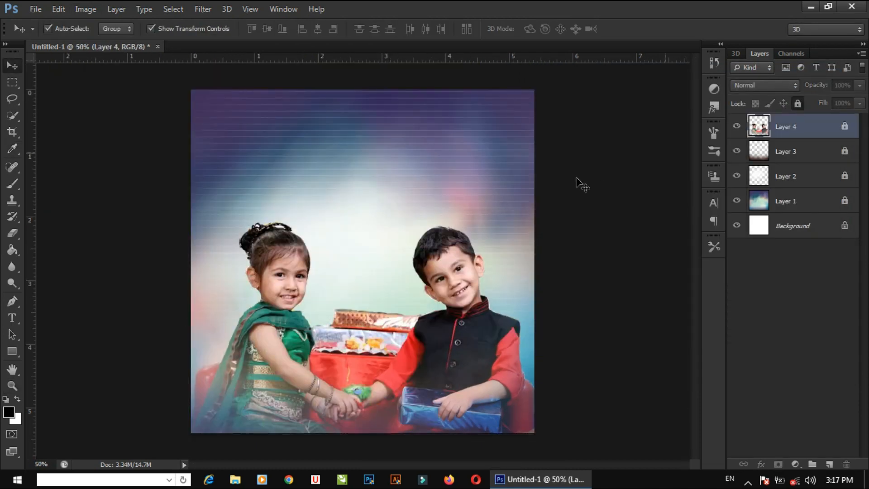
{"action": "left_click", "coordinate": [575, 179]}
Step: Open 2.png, copy its orange glow into Untitled-1 between the children, and close 2.png
{"action": "key", "text": "ctrl+o"}
{"action": "double_click", "coordinate": [251, 90]}
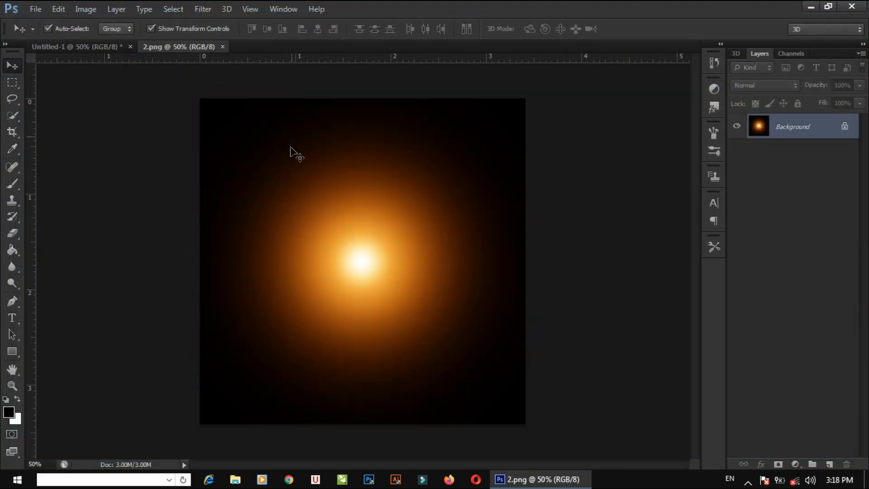
{"action": "mouse_move", "coordinate": [102, 47]}
{"action": "left_mouse_down"}
{"action": "mouse_move", "coordinate": [335, 235]}
{"action": "mouse_move", "coordinate": [387, 239]}
{"action": "mouse_move", "coordinate": [390, 227]}
{"action": "left_mouse_up"}
{"action": "left_click", "coordinate": [248, 46]}
Step: Set the orange glow layer, Layer 5, to Screen blend mode and lock it
{"action": "left_click", "coordinate": [763, 85]}
{"action": "left_click", "coordinate": [740, 200]}
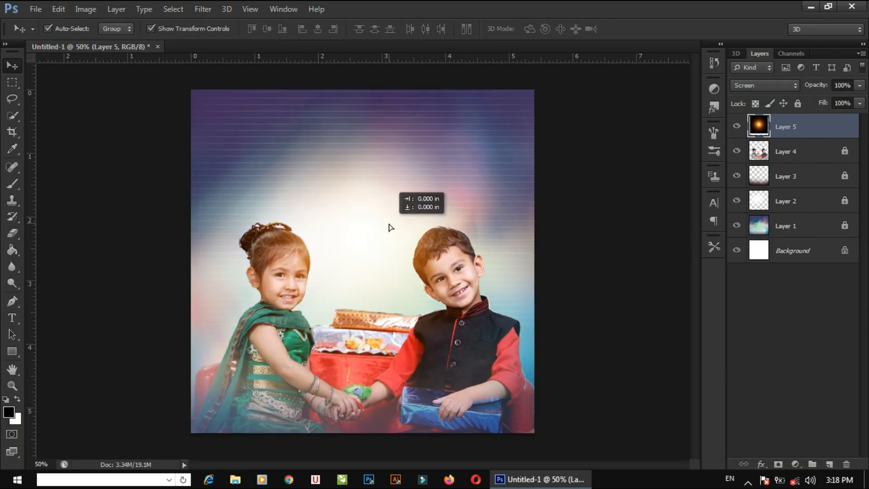
{"action": "left_click", "coordinate": [592, 168]}
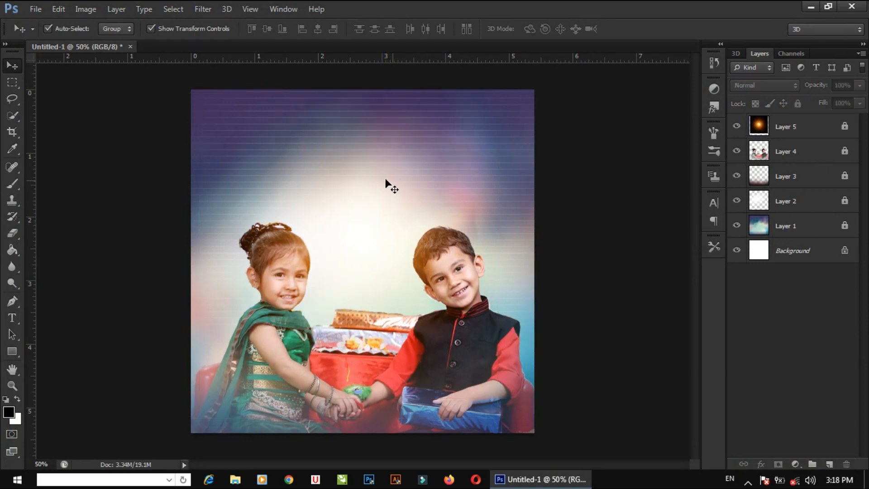
{"action": "key", "text": "z"}
{"action": "left_click", "coordinate": [362, 217]}
{"action": "left_click_drag", "start_coordinate": [339, 258], "coordinate": [331, 238]}
{"action": "key", "text": "ctrl+0"}
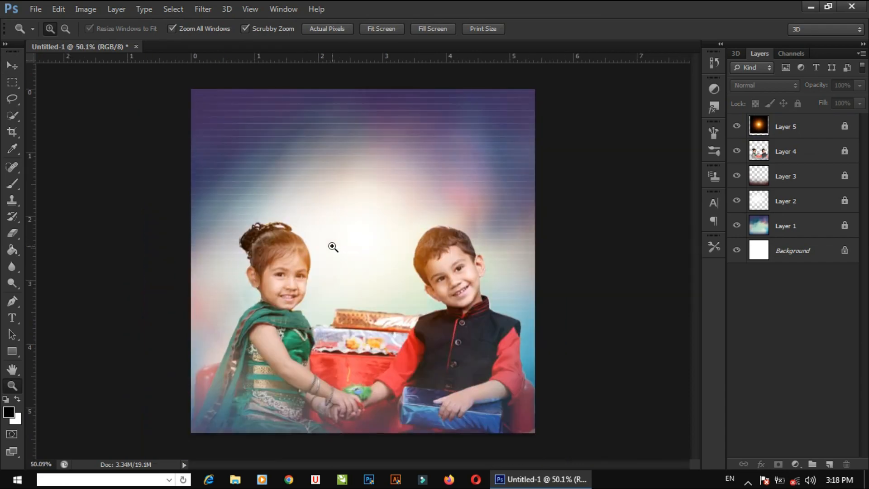
Step: Open 5.png, copy the rakhi into Untitled-1 as a new layer, and close 5.png
{"action": "key", "text": "v"}
{"action": "key", "text": "ctrl+o"}
{"action": "double_click", "coordinate": [426, 89]}
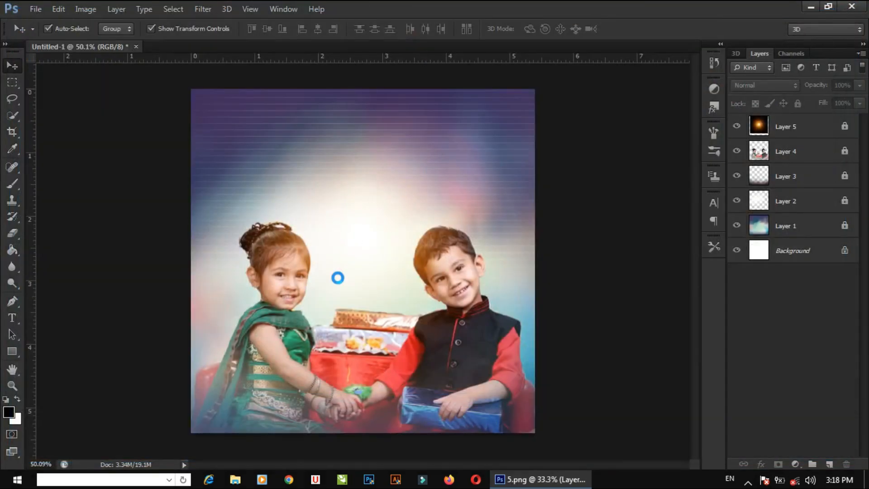
{"action": "left_click_drag", "start_coordinate": [329, 195], "coordinate": [392, 236]}
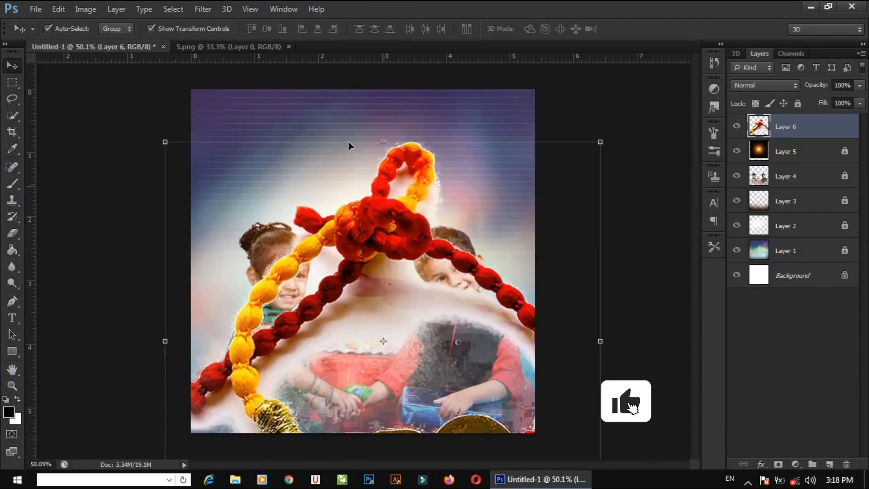
Step: Shrink the rakhi to a small bracelet and place it between the children's faces, just above the gift boxes
{"action": "left_click_drag", "start_coordinate": [600, 142], "coordinate": [346, 375]}
{"action": "left_click_drag", "start_coordinate": [292, 428], "coordinate": [437, 182]}
{"action": "left_click_drag", "start_coordinate": [488, 130], "coordinate": [382, 228]}
{"action": "left_click_drag", "start_coordinate": [374, 251], "coordinate": [346, 288]}
{"action": "key", "text": "Return"}
{"action": "key", "text": "ctrl+plus"}
{"action": "key", "text": "z"}
{"action": "left_click", "coordinate": [347, 288]}
{"action": "key", "text": "v"}
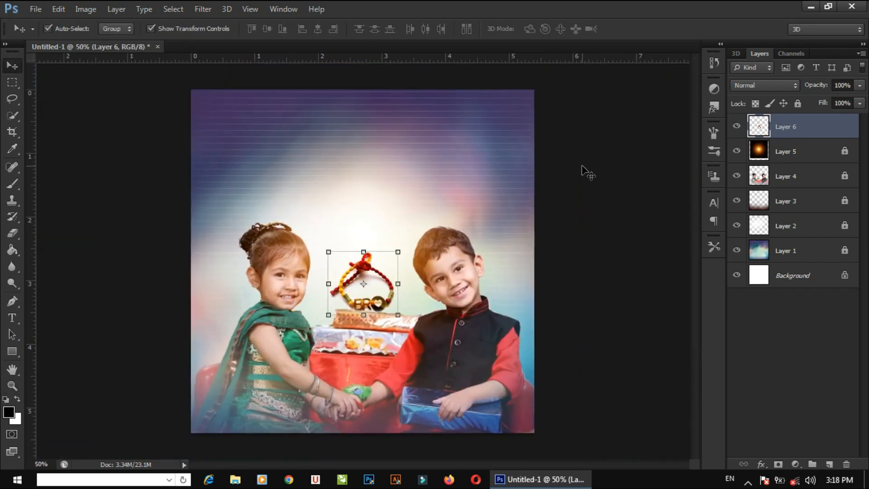
Step: Lock the rakhi layer, Layer 6
{"action": "left_click", "coordinate": [797, 103]}
{"action": "left_click", "coordinate": [390, 231]}
{"action": "scroll", "coordinate": [376, 231], "scroll_direction": "down", "scroll_amount": 1}
{"action": "scroll", "coordinate": [365, 232], "scroll_direction": "up", "scroll_amount": 2}
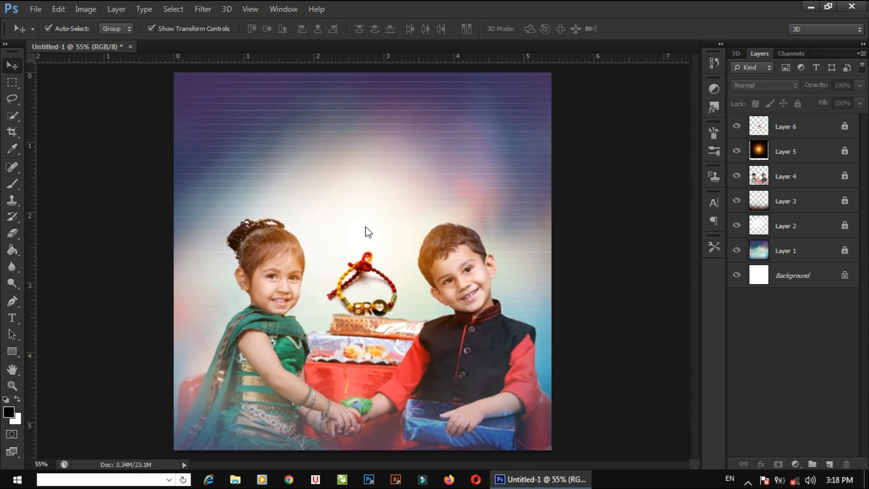
Step: Open 11.png, copy the black रक्षाबंधन calligraphy into Untitled-1 above the children, and close 11.png
{"action": "key", "text": "ctrl+o"}
{"action": "double_click", "coordinate": [108, 181]}
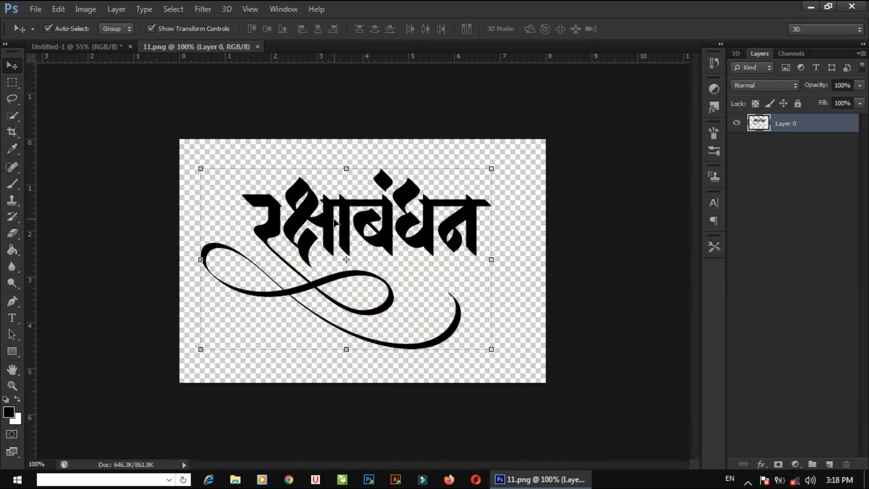
{"action": "left_click_drag", "start_coordinate": [334, 222], "coordinate": [357, 153]}
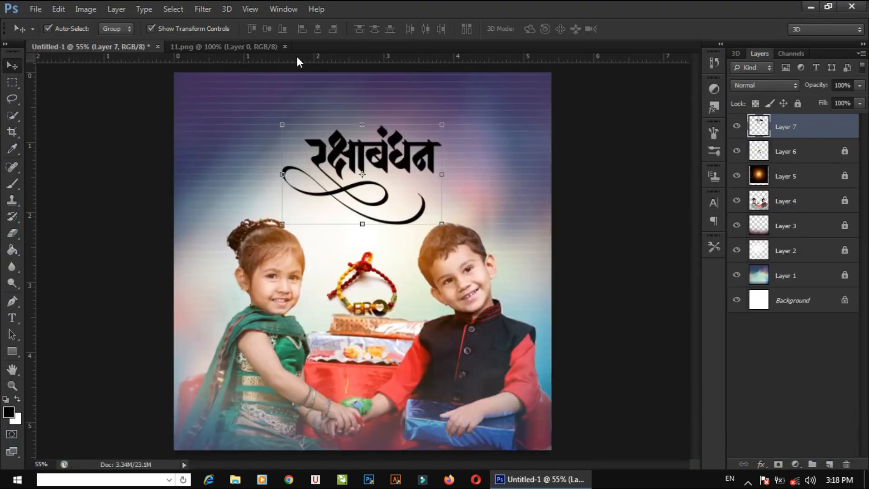
Step: Enlarge the रक्षाबंधन title and place it above the children's heads, slightly left of centre
{"action": "scroll", "coordinate": [297, 60], "scroll_direction": "down", "scroll_amount": 2}
{"action": "key", "text": "ctrl+t"}
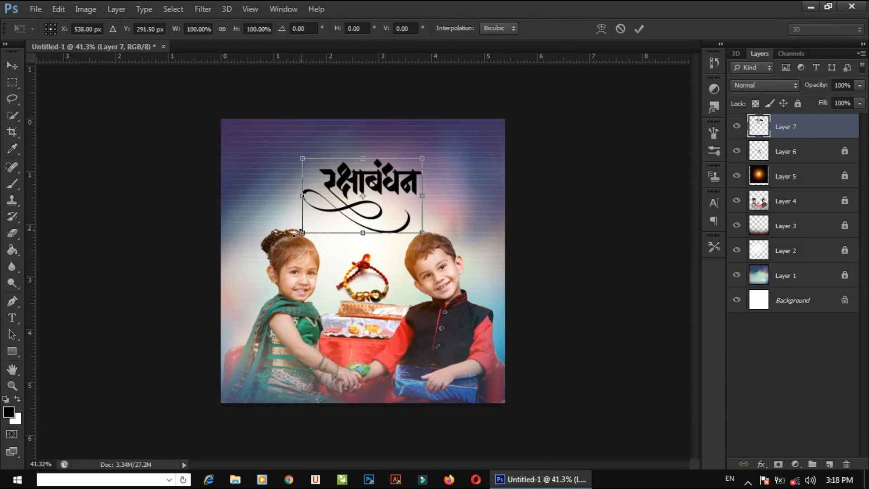
{"action": "left_click_drag", "start_coordinate": [296, 234], "coordinate": [268, 255]}
{"action": "left_click_drag", "start_coordinate": [397, 201], "coordinate": [391, 175]}
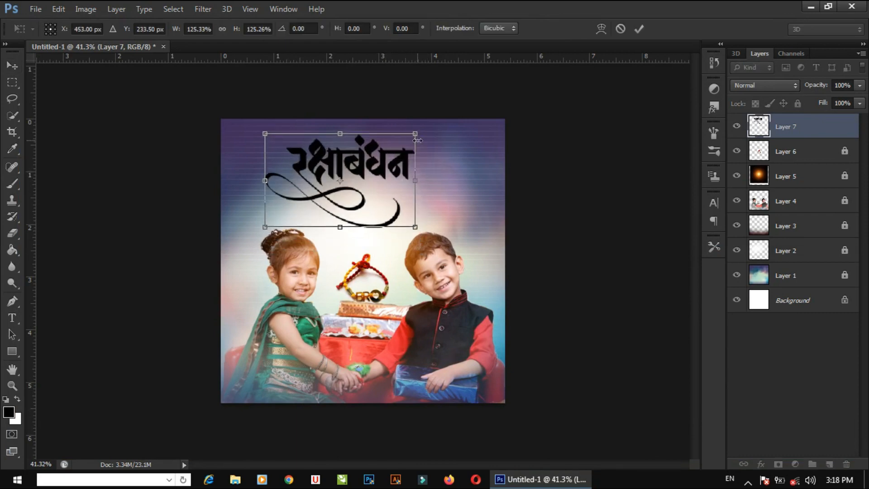
{"action": "mouse_move", "coordinate": [416, 140]}
{"action": "left_mouse_down"}
{"action": "mouse_move", "coordinate": [436, 99]}
{"action": "mouse_move", "coordinate": [442, 119]}
{"action": "mouse_move", "coordinate": [428, 131]}
{"action": "left_mouse_up"}
{"action": "key", "text": "Return"}
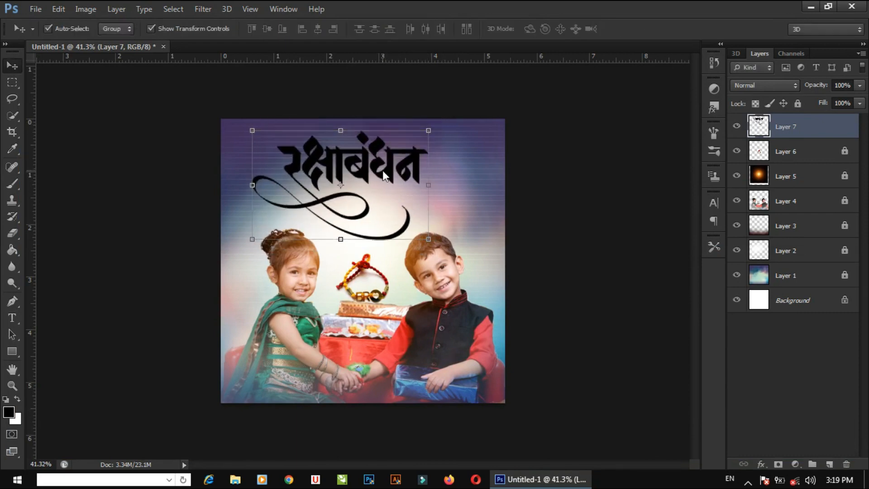
Step: Add a Gradient Overlay to the title layer, Layer 7, using the Blue, Red, Yellow preset
{"action": "scroll", "coordinate": [382, 170], "scroll_direction": "up", "scroll_amount": 2}
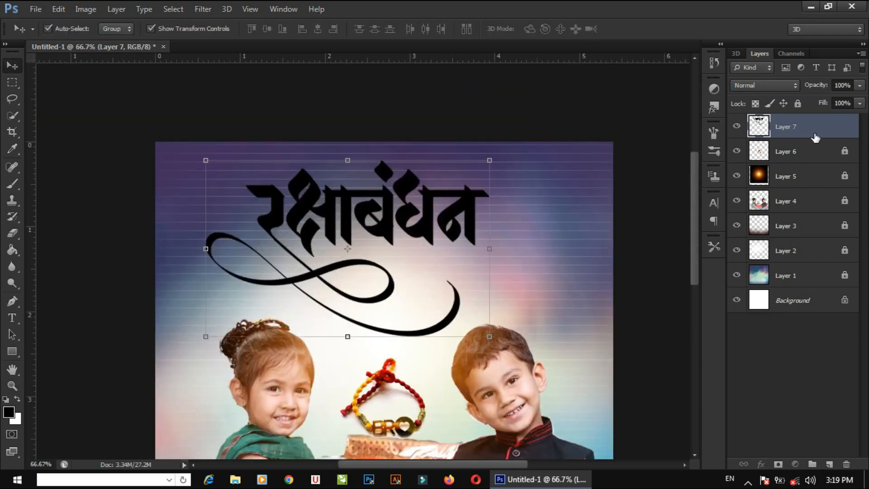
{"action": "double_click", "coordinate": [832, 129]}
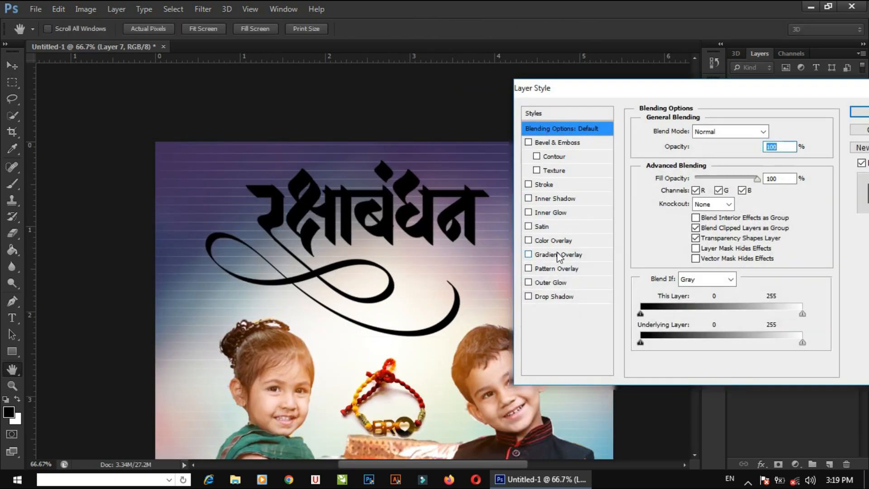
{"action": "left_click", "coordinate": [552, 254]}
{"action": "left_click", "coordinate": [754, 162]}
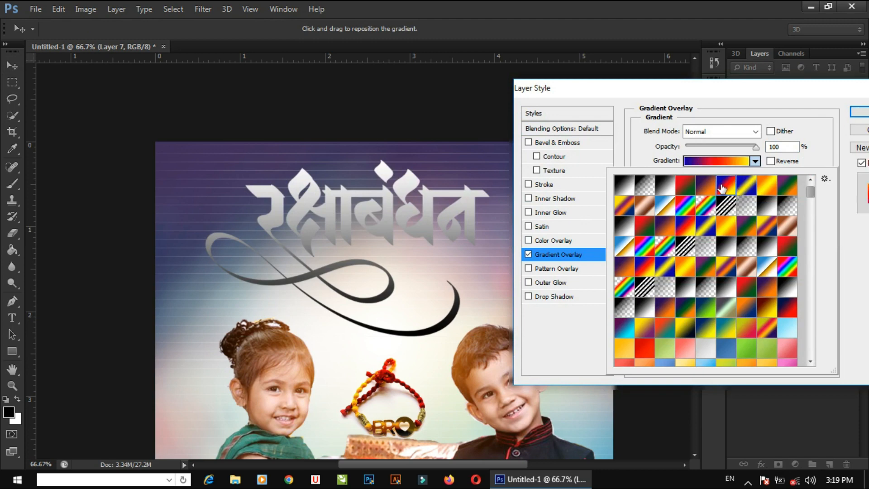
{"action": "left_click", "coordinate": [394, 191]}
{"action": "left_click_drag", "start_coordinate": [394, 192], "coordinate": [395, 207]}
Step: Darken the title gradient's blue colour stop at location 0% to deep navy
{"action": "left_click", "coordinate": [712, 164]}
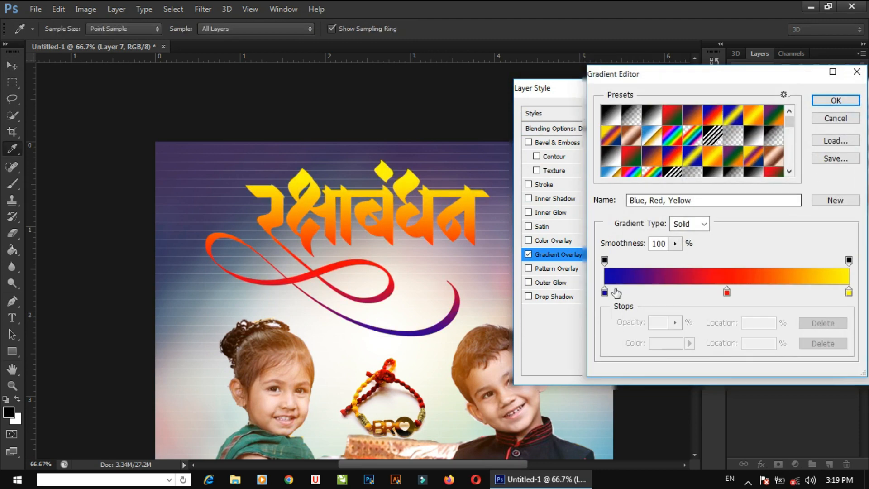
{"action": "double_click", "coordinate": [604, 292]}
{"action": "left_click_drag", "start_coordinate": [704, 174], "coordinate": [702, 190]}
{"action": "left_click", "coordinate": [843, 74]}
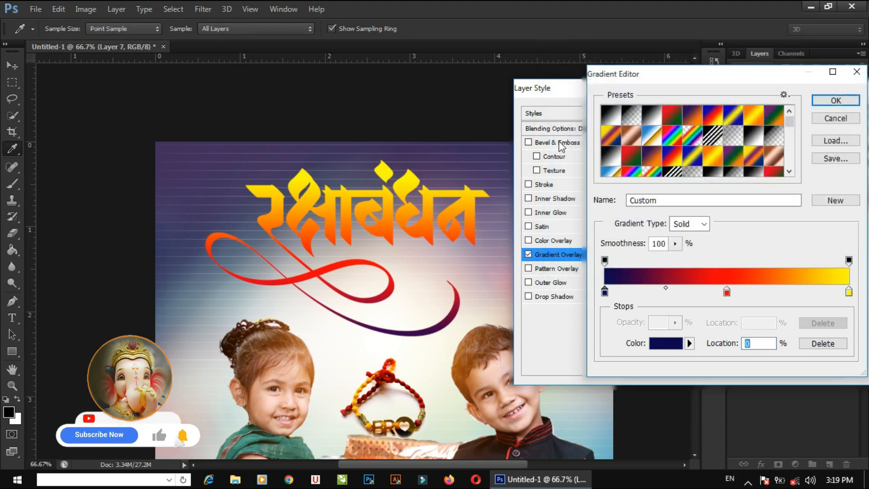
{"action": "left_click", "coordinate": [834, 100]}
Step: Add a Bevel & Emboss to the title with the Outer Bevel style, depth 1000% and soften 16 px
{"action": "left_click", "coordinate": [556, 143]}
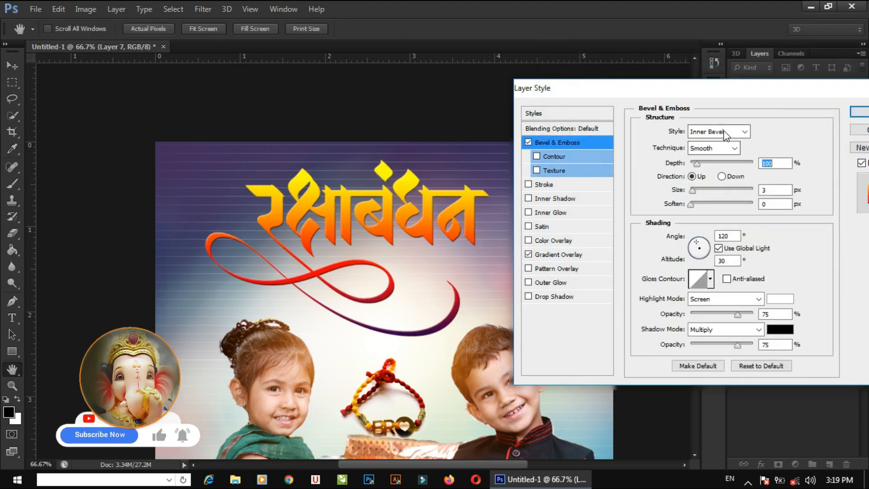
{"action": "left_click", "coordinate": [724, 131]}
{"action": "left_click", "coordinate": [724, 145]}
{"action": "left_click_drag", "start_coordinate": [734, 203], "coordinate": [757, 203]}
{"action": "left_click_drag", "start_coordinate": [729, 163], "coordinate": [775, 162]}
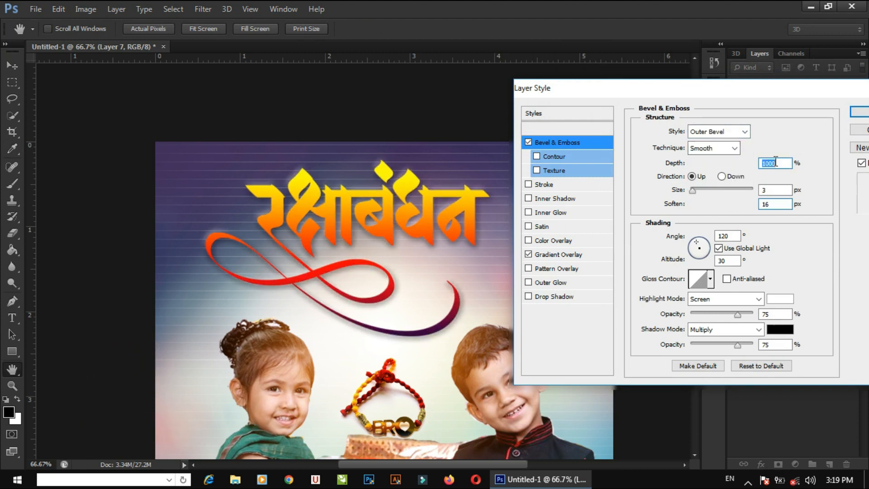
Step: Set the title bevel's highlight colour to orange-yellow and its shadow colour to yellow #fff600, and apply the layer style
{"action": "left_click", "coordinate": [781, 297]}
{"action": "left_click_drag", "start_coordinate": [731, 214], "coordinate": [731, 219]}
{"action": "left_click_drag", "start_coordinate": [706, 89], "coordinate": [760, 51]}
{"action": "left_click", "coordinate": [856, 71]}
{"action": "left_click", "coordinate": [779, 329]}
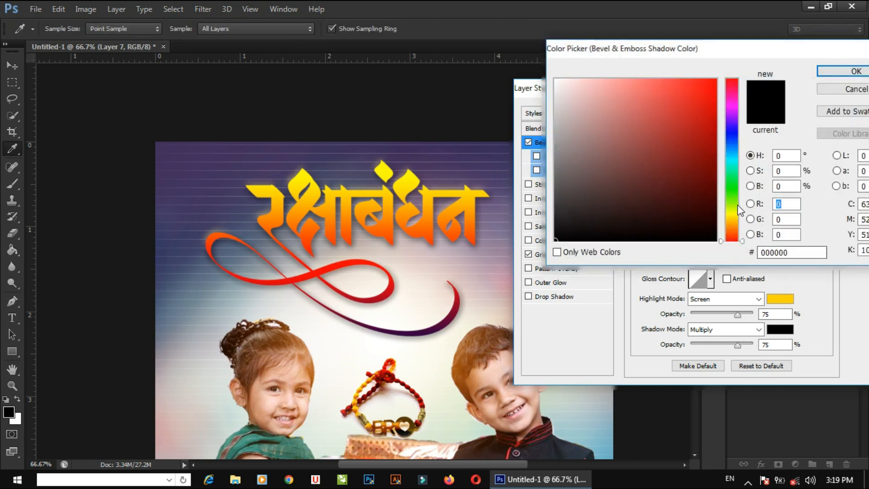
{"action": "left_click", "coordinate": [736, 217]}
{"action": "left_click_drag", "start_coordinate": [707, 120], "coordinate": [814, 66]}
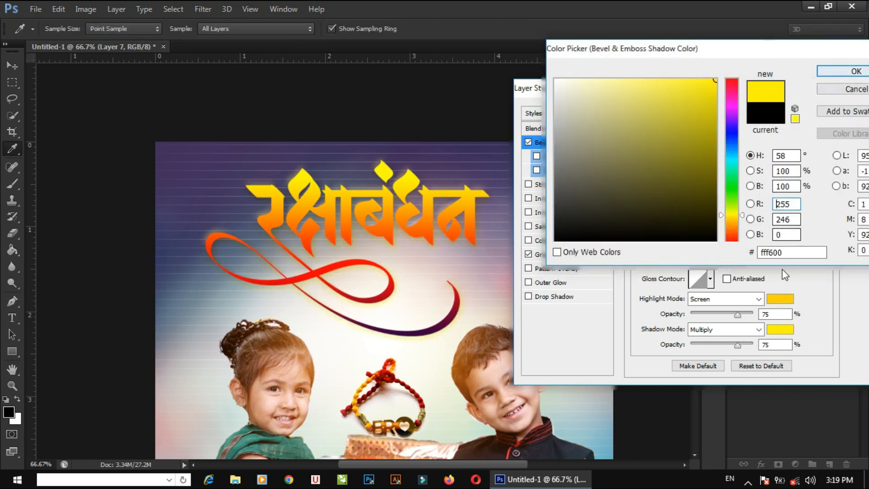
{"action": "key", "text": "Return"}
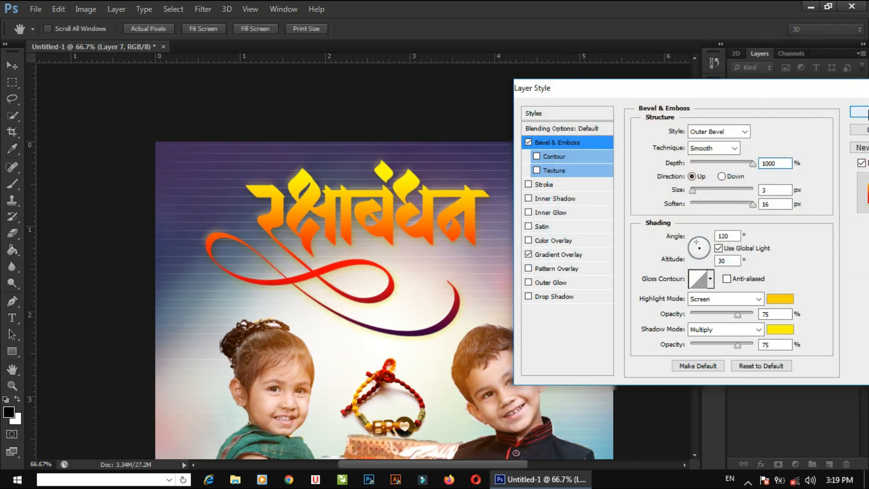
{"action": "key", "text": "Return"}
{"action": "key", "text": "z"}
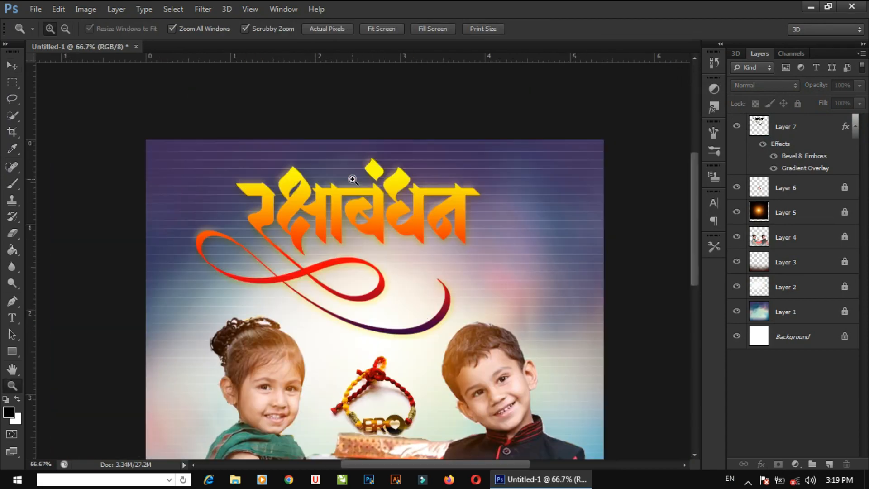
{"action": "key", "text": "v"}
Step: Copy the encoded month text Am°JñQ from the text note in the raksha bandhan folder and paste it as new text beside the title
{"action": "double_click", "coordinate": [310, 111]}
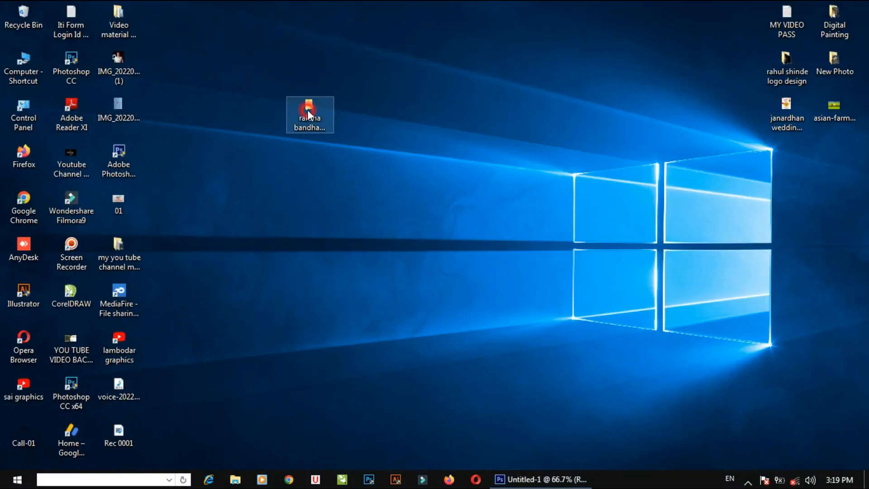
{"action": "double_click", "coordinate": [297, 181]}
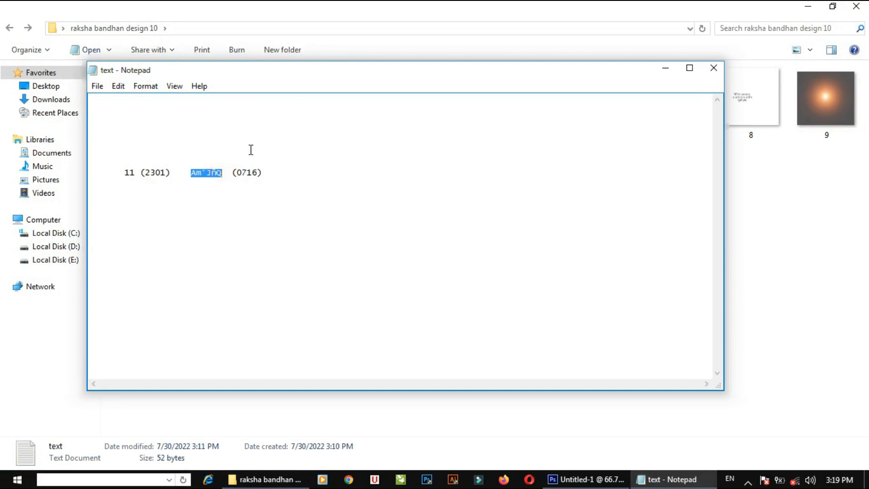
{"action": "key", "text": "alt+Tab"}
{"action": "key", "text": "t"}
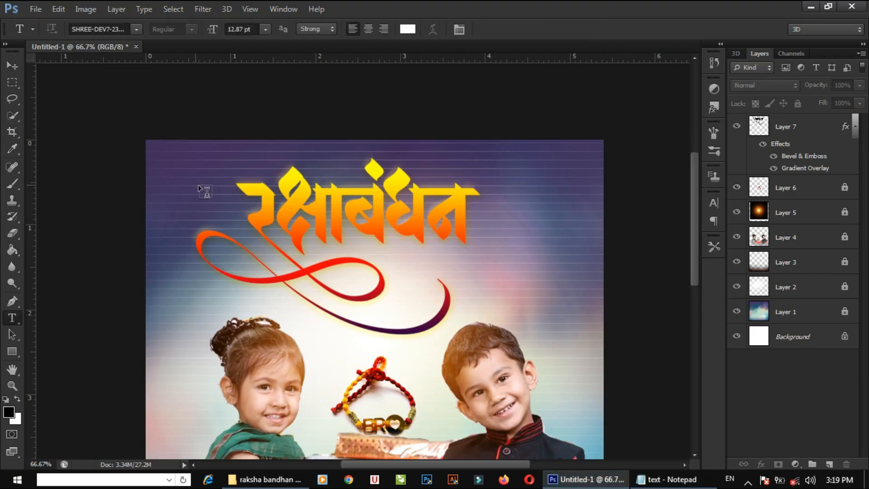
{"action": "left_click", "coordinate": [506, 183]}
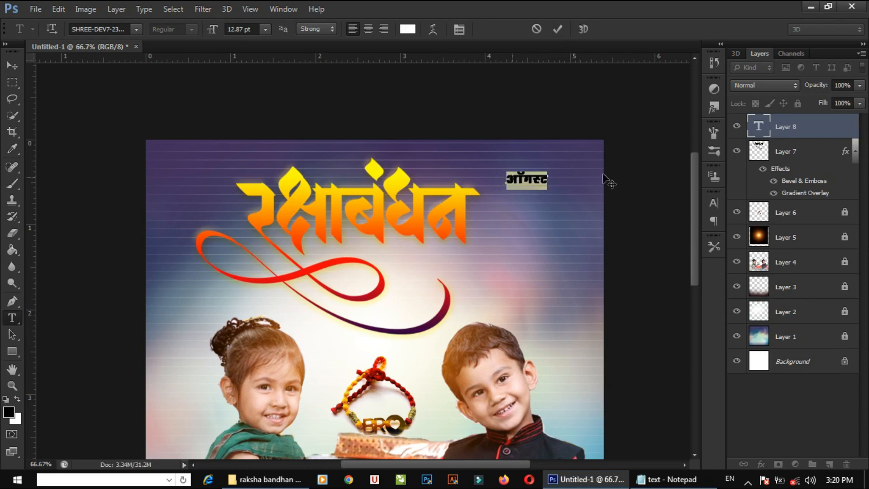
Step: Set the pasted month text to the font SHREE-DEV7-0716 and enlarge the ऑगस्ट lettering slightly
{"action": "left_click", "coordinate": [136, 29]}
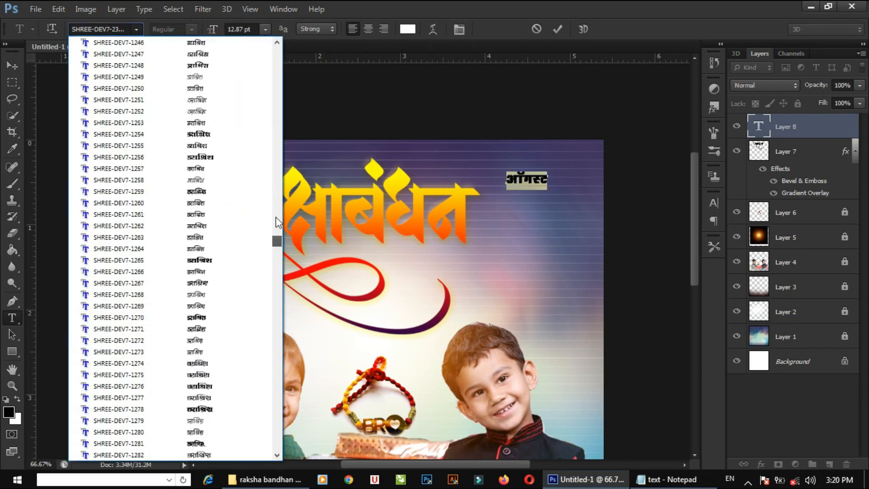
{"action": "left_click_drag", "start_coordinate": [275, 216], "coordinate": [273, 120]}
{"action": "scroll", "coordinate": [136, 186], "scroll_direction": "down", "scroll_amount": 20}
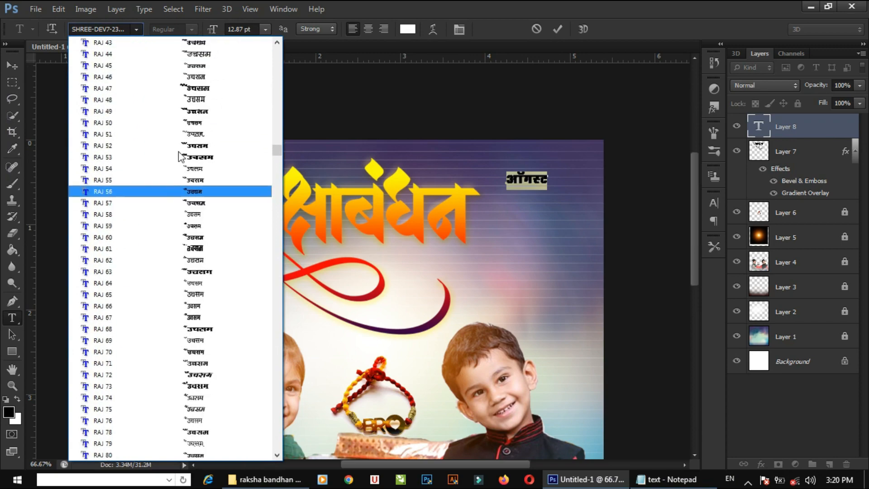
{"action": "left_click", "coordinate": [213, 203]}
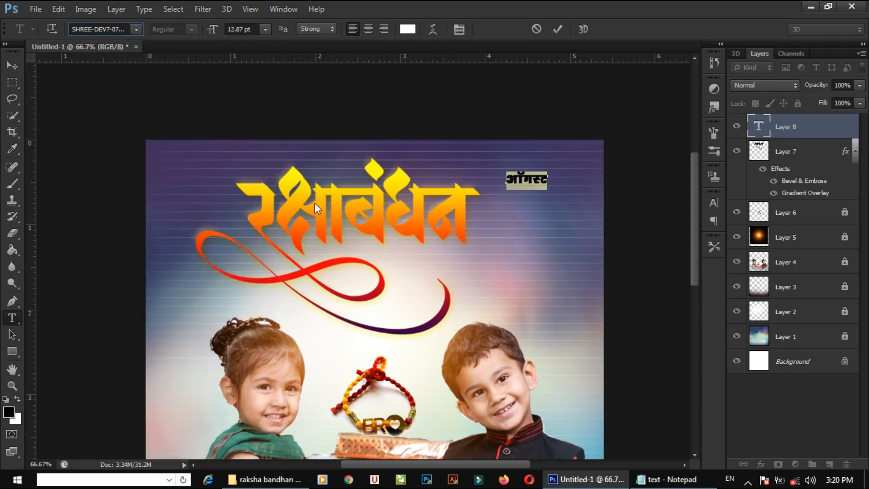
{"action": "left_click", "coordinate": [563, 28]}
{"action": "key", "text": "v"}
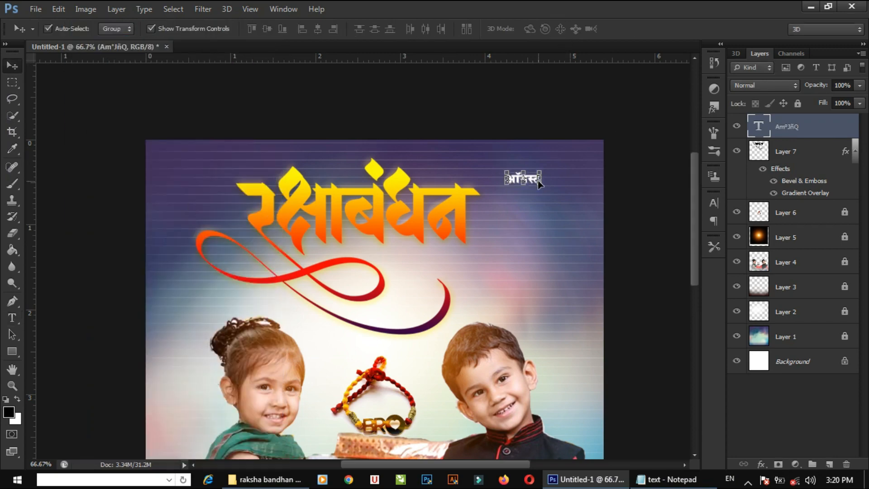
{"action": "key", "text": "ctrl+t"}
{"action": "left_click", "coordinate": [639, 29]}
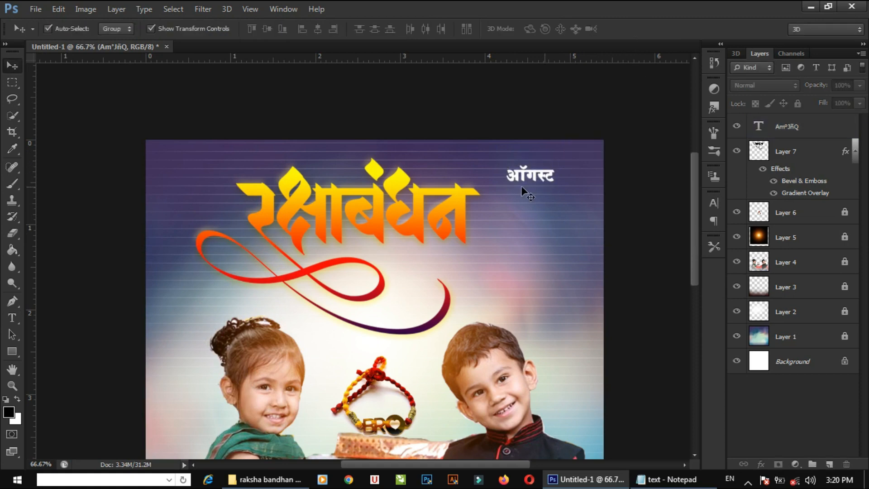
Step: Draw a circle about 59 px in diameter in the poster's upper-left corner
{"action": "left_click", "coordinate": [12, 351]}
{"action": "left_click", "coordinate": [53, 374]}
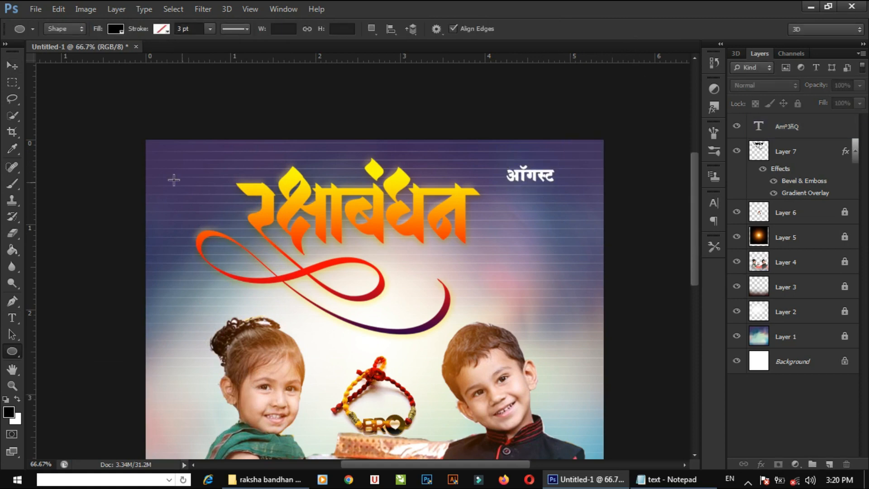
{"action": "left_click_drag", "start_coordinate": [180, 182], "coordinate": [181, 181]}
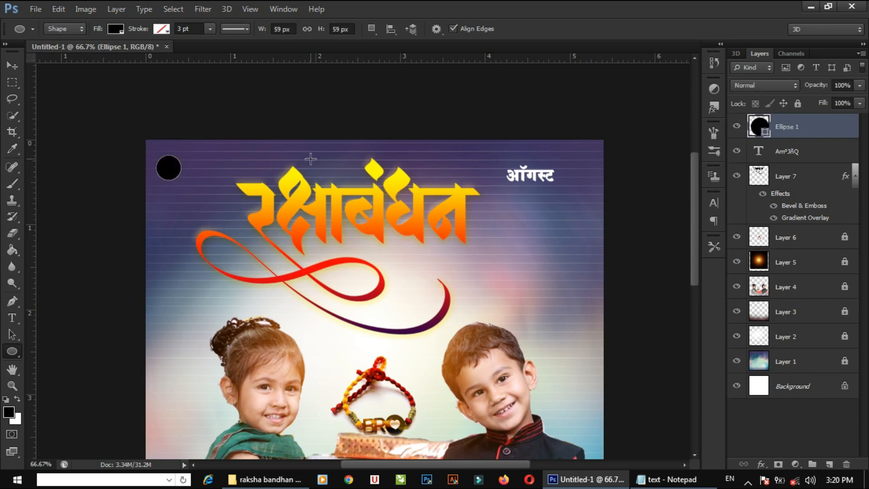
{"action": "key", "text": "v"}
Step: Fill the corner circle with orange and move the ऑगस्ट text directly beside it on the right
{"action": "double_click", "coordinate": [764, 136]}
{"action": "mouse_move", "coordinate": [731, 236]}
{"action": "left_mouse_down"}
{"action": "mouse_move", "coordinate": [731, 213]}
{"action": "mouse_move", "coordinate": [727, 226]}
{"action": "left_mouse_up"}
{"action": "left_click", "coordinate": [835, 76]}
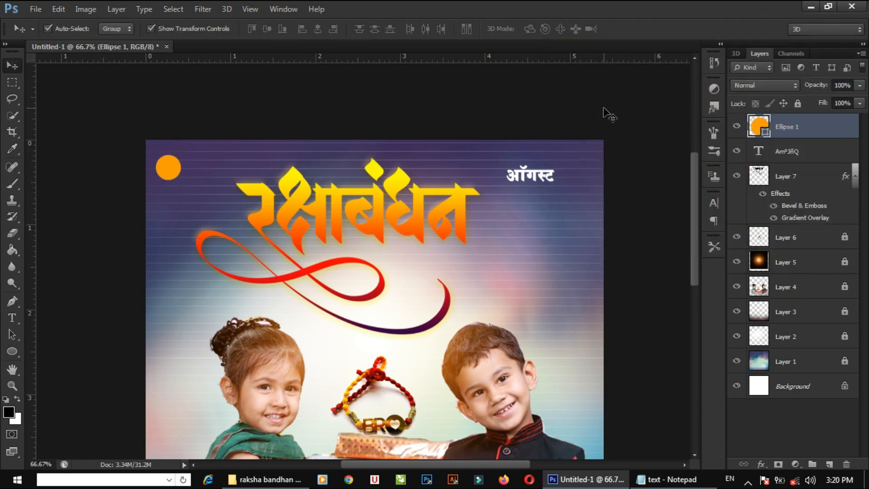
{"action": "left_click_drag", "start_coordinate": [462, 175], "coordinate": [307, 167]}
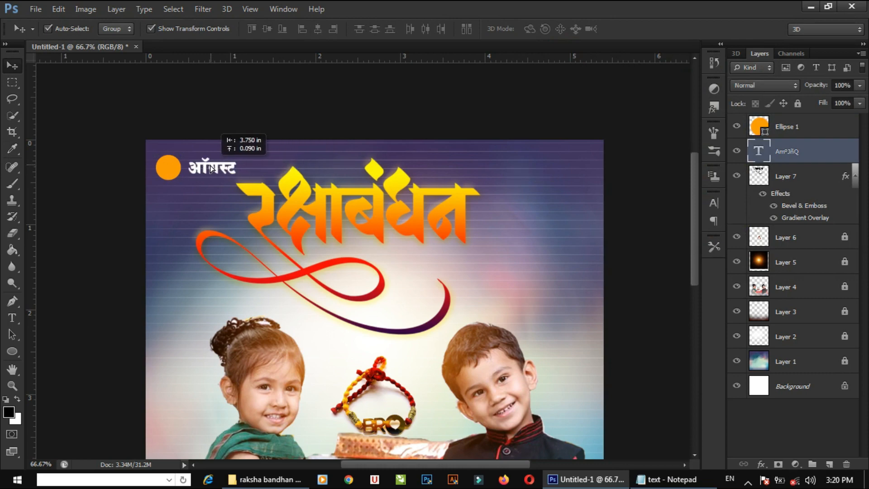
{"action": "left_click", "coordinate": [306, 133]}
Step: Copy the number 11 from the text note and paste it as a new text layer over the orange circle
{"action": "left_click", "coordinate": [664, 477]}
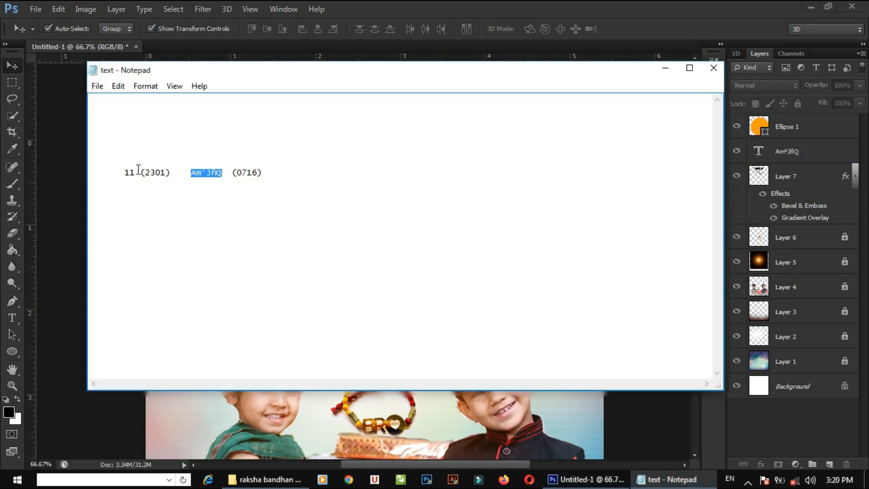
{"action": "left_click", "coordinate": [569, 461]}
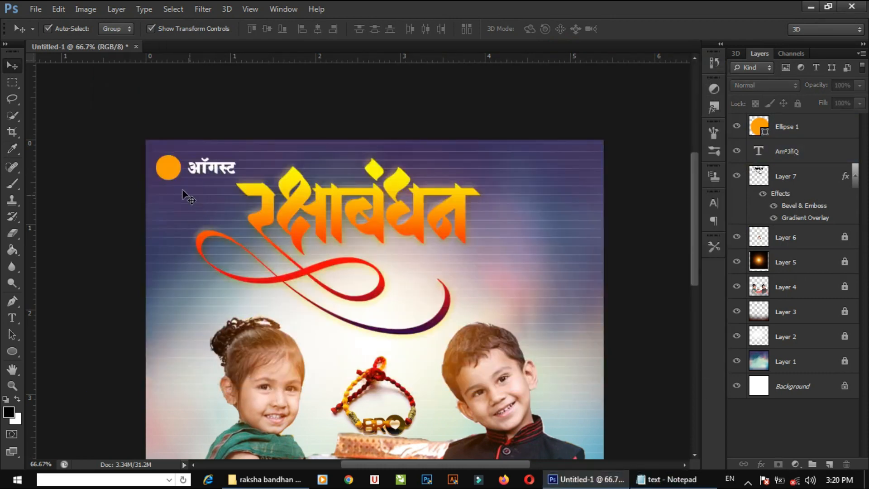
{"action": "key", "text": "t"}
{"action": "left_click", "coordinate": [165, 168]}
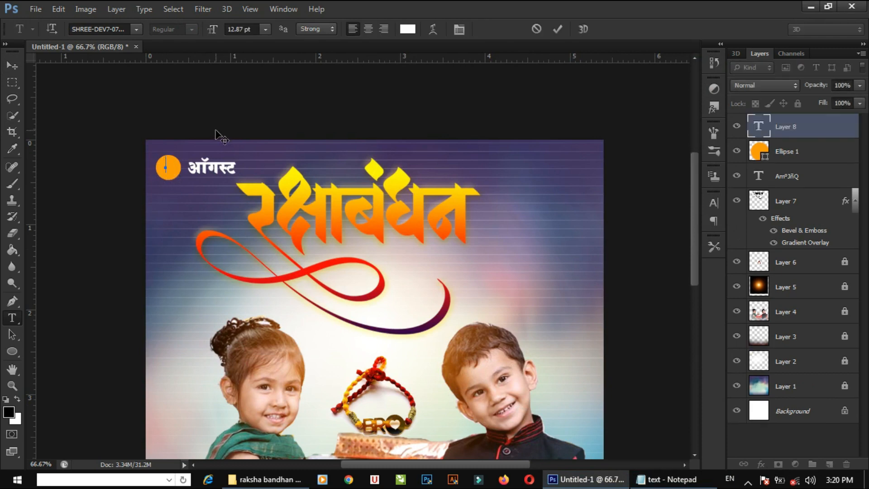
{"action": "left_click", "coordinate": [557, 29]}
{"action": "key", "text": "v"}
Step: Enlarge the number 11 to about 125% and centre its digits on the orange circle
{"action": "key", "text": "ctrl+t"}
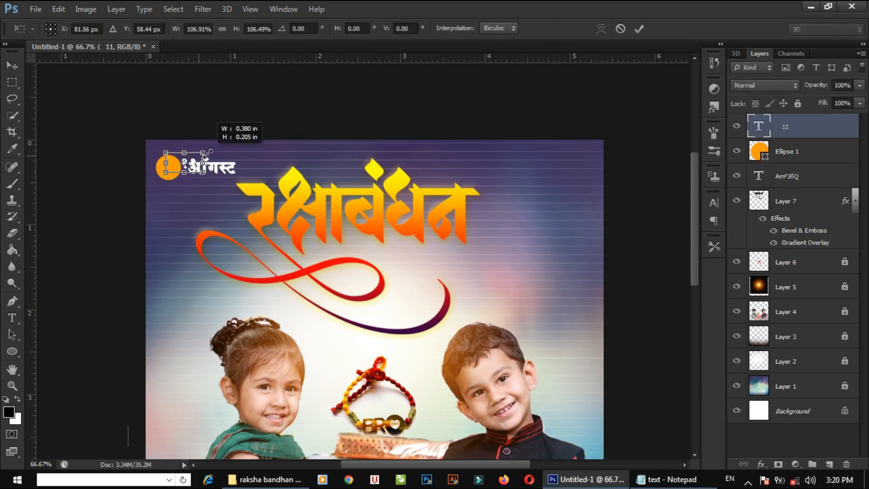
{"action": "left_click_drag", "start_coordinate": [207, 154], "coordinate": [170, 166]}
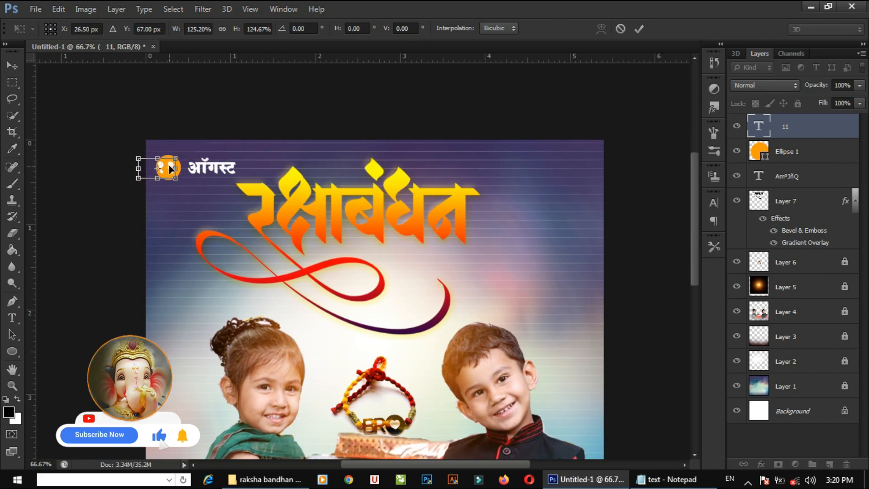
{"action": "key", "text": "Return"}
Step: Set the number 11's font to SHREE-DEV7-2301 and deselect the layer
{"action": "key", "text": "t"}
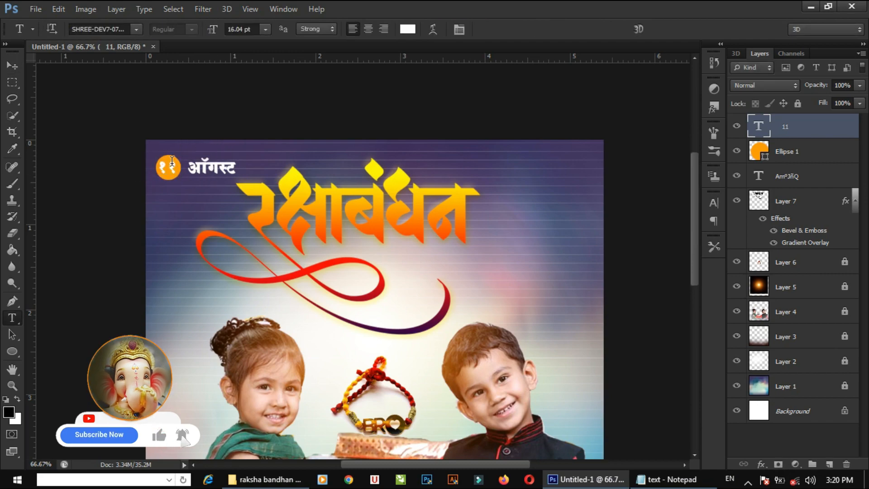
{"action": "double_click", "coordinate": [176, 163]}
{"action": "left_click", "coordinate": [136, 29]}
{"action": "scroll", "coordinate": [179, 115], "scroll_direction": "down", "scroll_amount": 5}
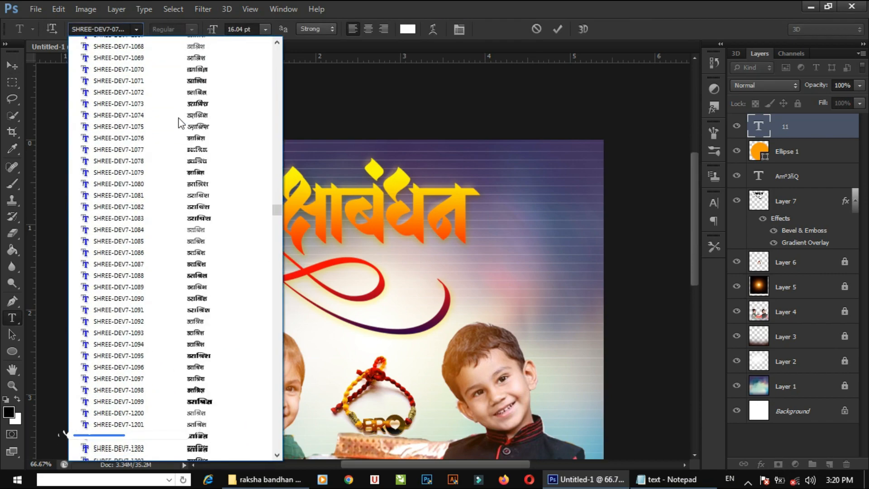
{"action": "scroll", "coordinate": [177, 122], "scroll_direction": "down", "scroll_amount": 20}
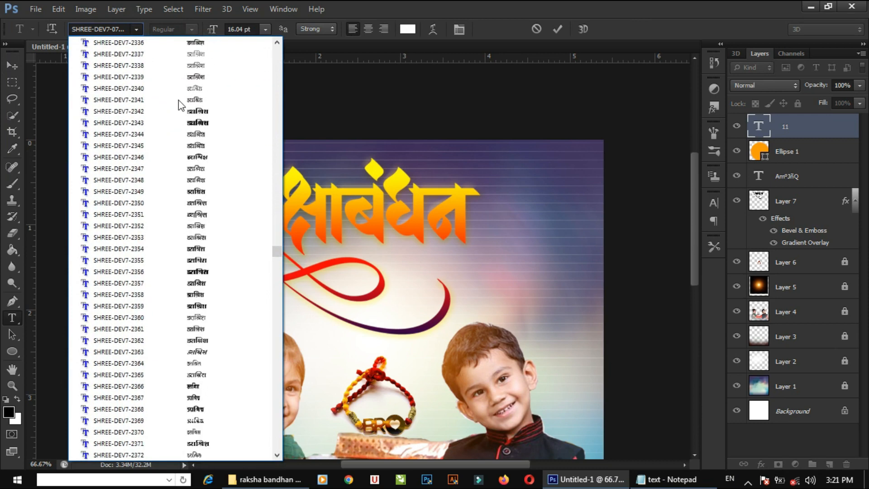
{"action": "scroll", "coordinate": [181, 72], "scroll_direction": "up", "scroll_amount": 8}
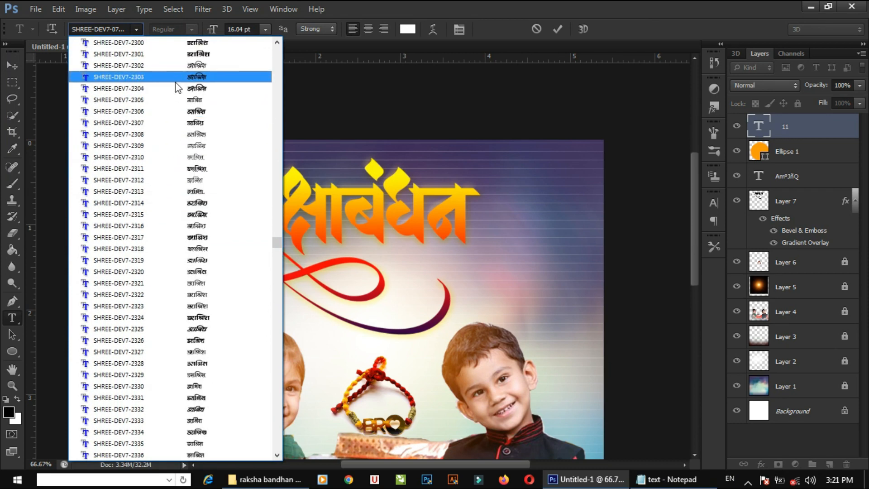
{"action": "left_click", "coordinate": [174, 54]}
{"action": "left_click", "coordinate": [557, 29]}
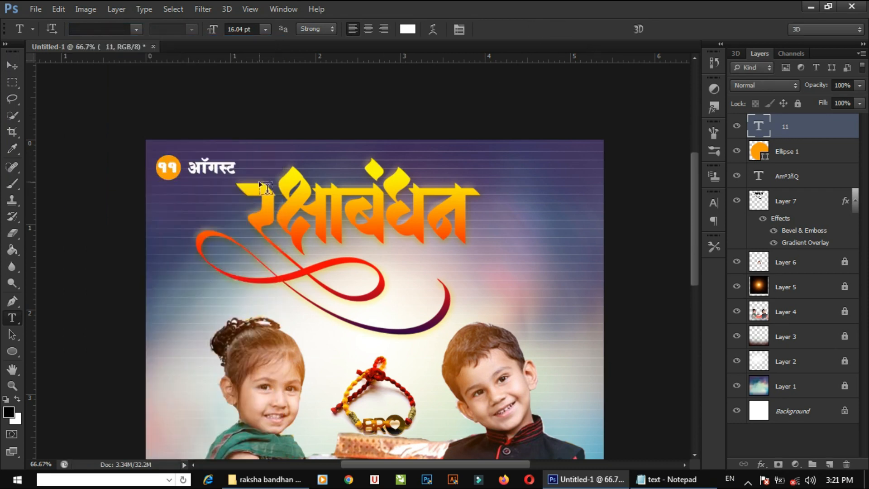
{"action": "key", "text": "v"}
{"action": "left_click", "coordinate": [338, 159]}
Step: Open 6.png, copy its Marathi quote into Untitled-1, and close 6.png
{"action": "scroll", "coordinate": [316, 203], "scroll_direction": "down", "scroll_amount": 2}
{"action": "left_click", "coordinate": [316, 205], "text": "ctrl"}
{"action": "left_click", "coordinate": [316, 205], "text": "ctrl"}
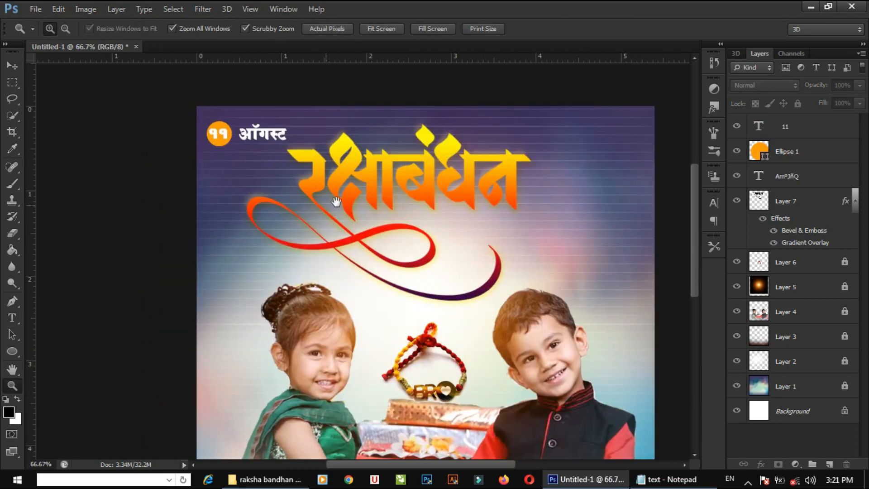
{"action": "left_click_drag", "start_coordinate": [335, 202], "coordinate": [252, 224]}
{"action": "key", "text": "ctrl+o"}
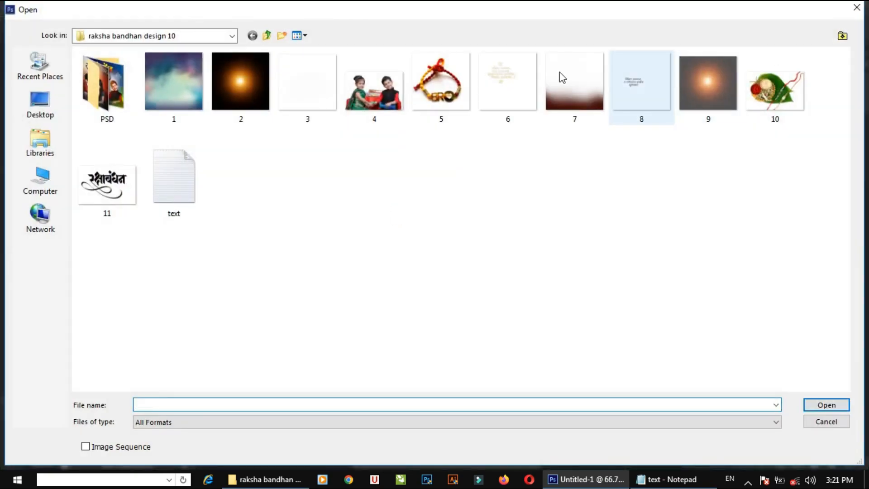
{"action": "double_click", "coordinate": [487, 74]}
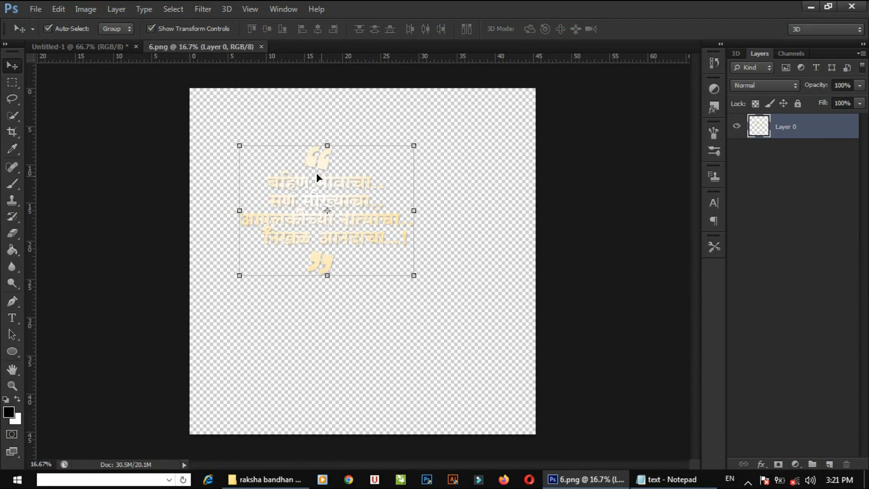
{"action": "left_click_drag", "start_coordinate": [316, 176], "coordinate": [521, 215]}
{"action": "left_click", "coordinate": [271, 46]}
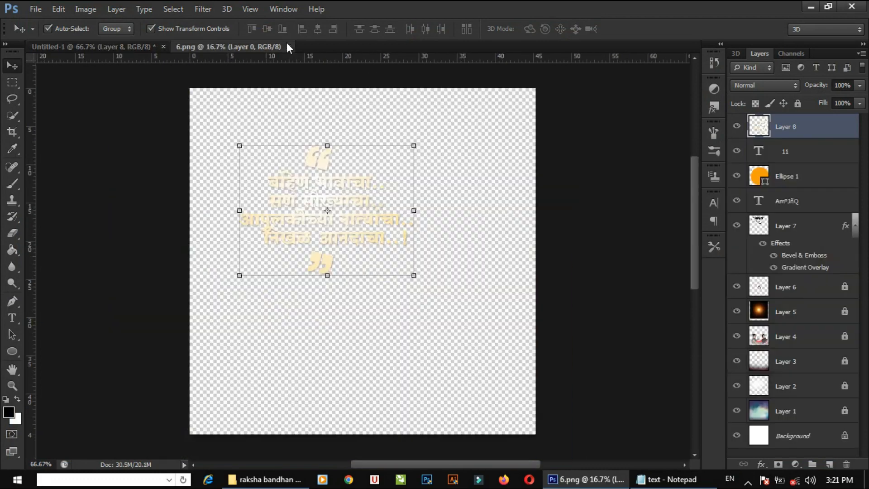
{"action": "left_click", "coordinate": [288, 46]}
Step: Shrink the Marathi quote to about 17.7% and place it above the boy's head, at the lower right of the title
{"action": "left_click_drag", "start_coordinate": [656, 142], "coordinate": [347, 371]}
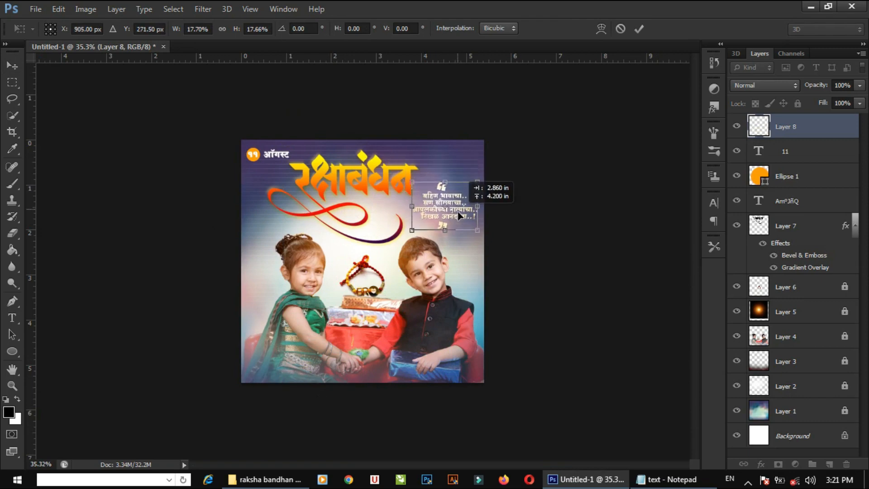
{"action": "left_click", "coordinate": [638, 29]}
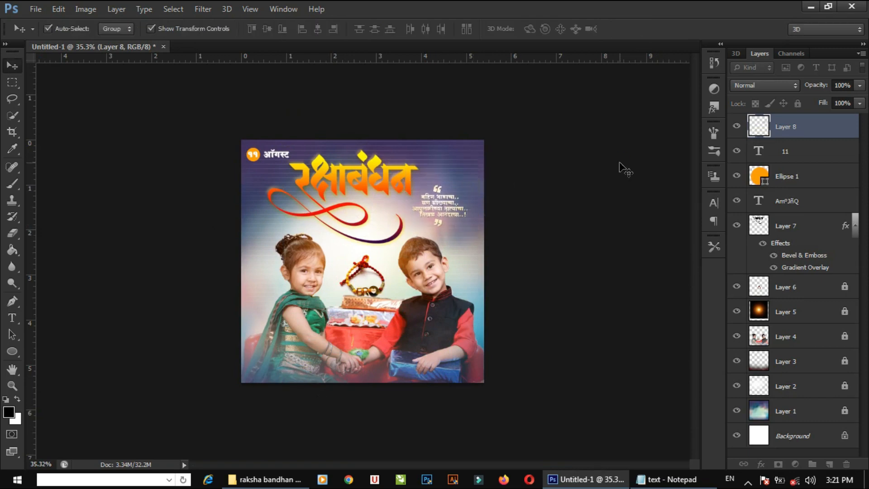
Step: Move the Marathi quote slightly closer to the poster's right edge
{"action": "key", "text": "ctrl+plus"}
{"action": "left_click_drag", "start_coordinate": [471, 164], "coordinate": [484, 171]}
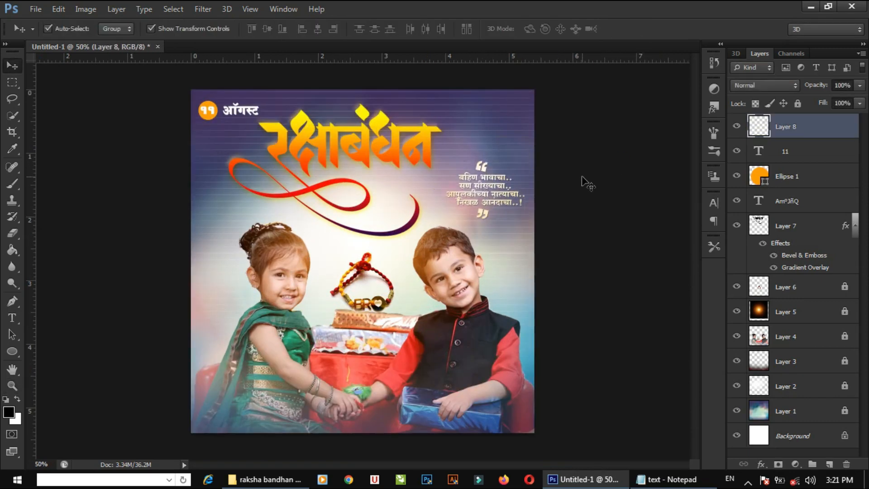
Step: Open 8.png, copy its black Marathi greeting into Untitled-1, and close 8.png
{"action": "key", "text": "ctrl+o"}
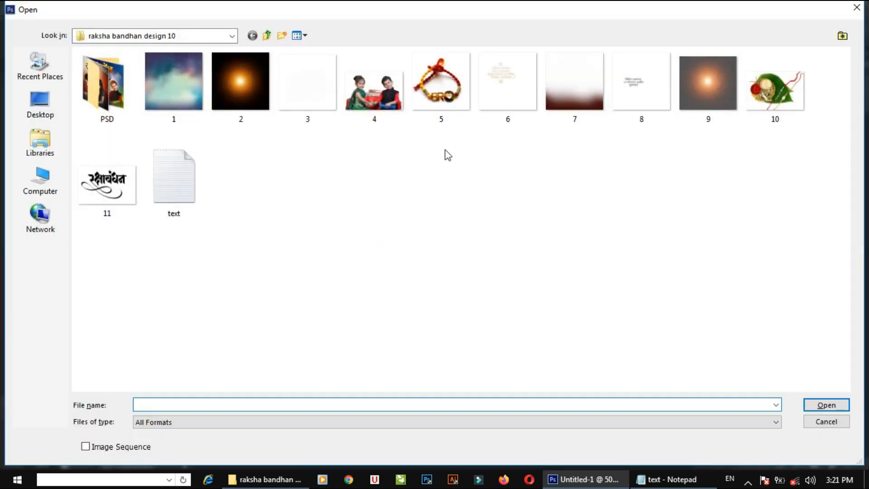
{"action": "double_click", "coordinate": [649, 85]}
{"action": "left_click_drag", "start_coordinate": [349, 268], "coordinate": [395, 179]}
{"action": "left_click", "coordinate": [284, 47]}
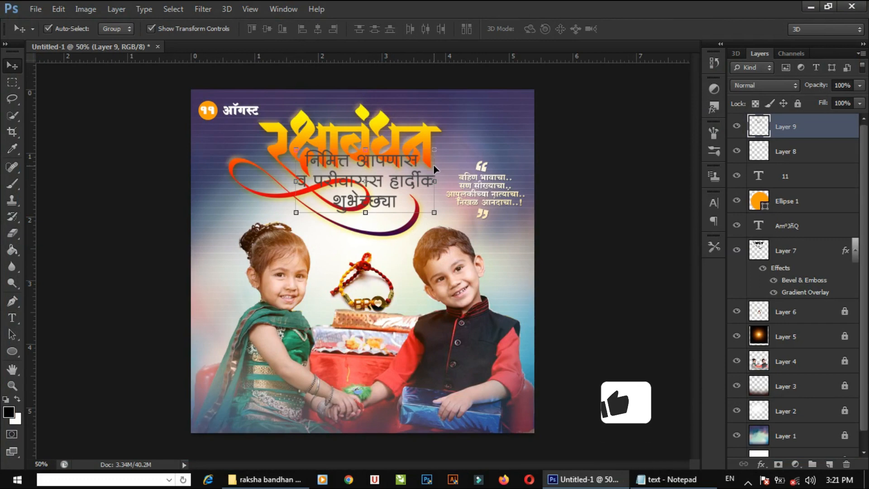
Step: Try to lighten the black greeting with Hue/Saturation and by inverting its colours
{"action": "key", "text": "ctrl+u"}
{"action": "left_click_drag", "start_coordinate": [664, 258], "coordinate": [729, 259]}
{"action": "left_click", "coordinate": [816, 151]}
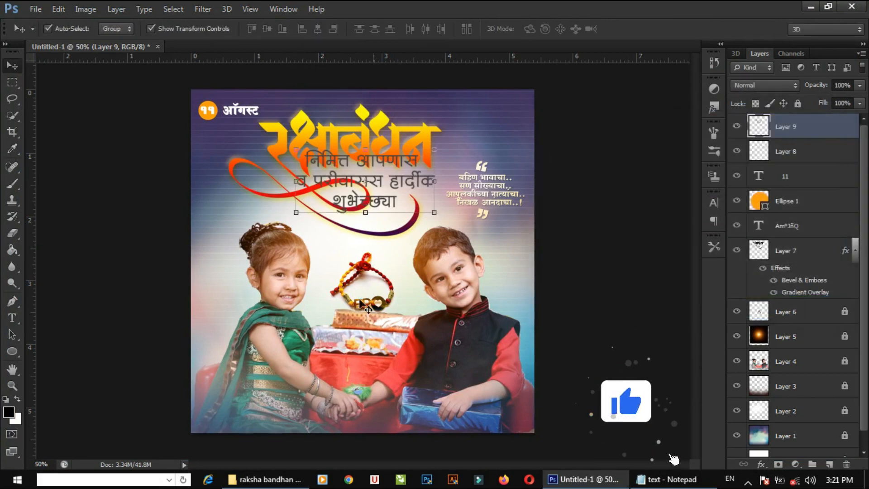
{"action": "key", "text": "ctrl+i"}
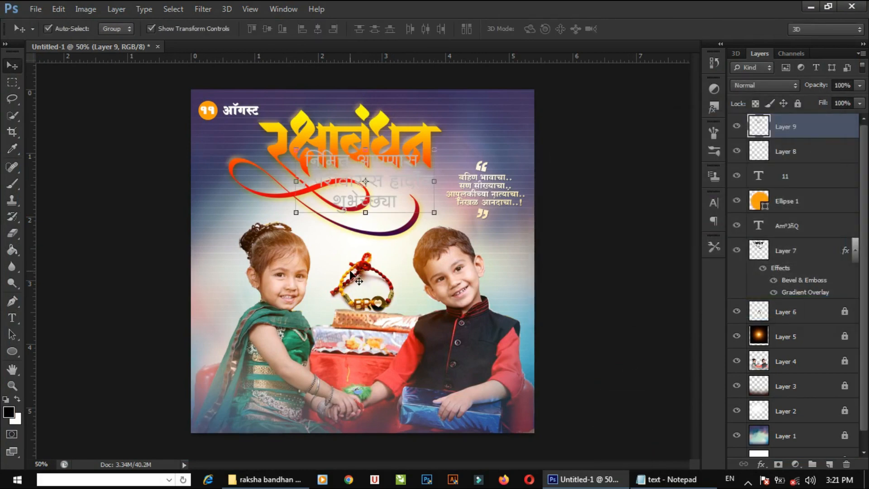
{"action": "key", "text": "ctrl+z"}
Step: Turn the greeting text white with Hue/Saturation by setting Lightness to +100
{"action": "key", "text": "ctrl+u"}
{"action": "left_click_drag", "start_coordinate": [665, 259], "coordinate": [730, 260]}
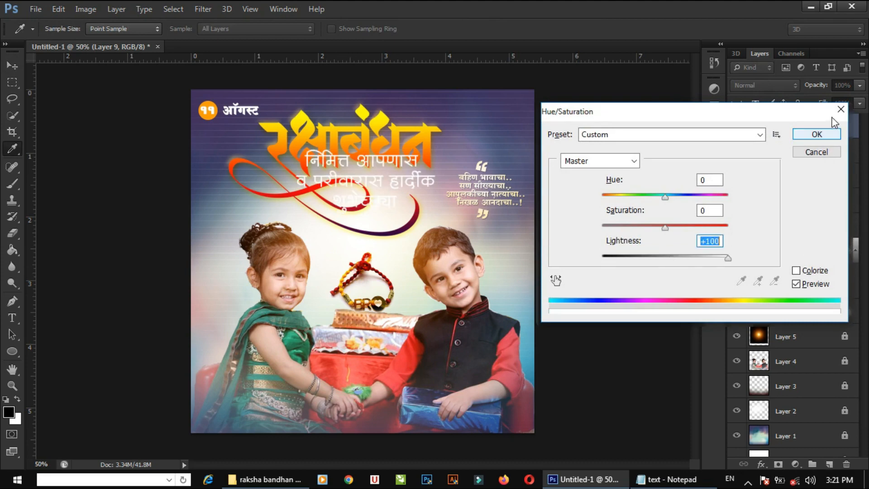
{"action": "left_click", "coordinate": [816, 134]}
Step: Shrink the white greeting to about 42% and place it directly under the title's last letters, above the swash's right end
{"action": "key", "text": "ctrl+t"}
{"action": "left_click_drag", "start_coordinate": [433, 151], "coordinate": [348, 178]}
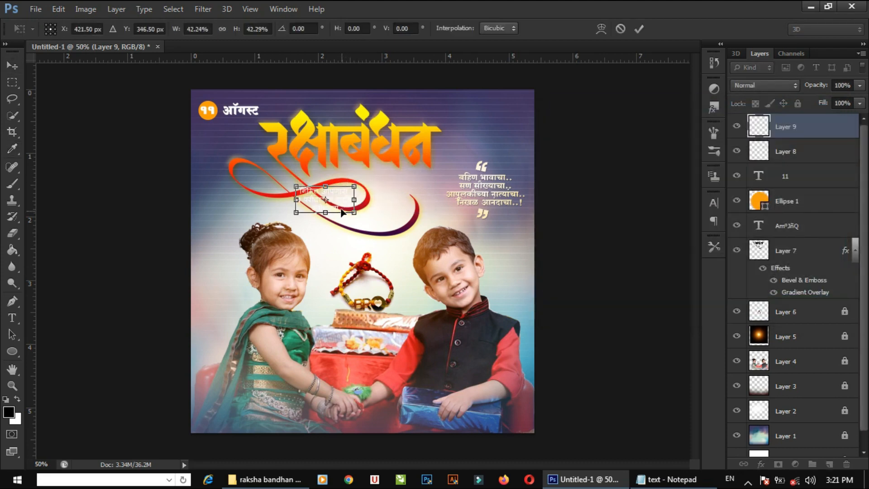
{"action": "left_click_drag", "start_coordinate": [342, 212], "coordinate": [415, 195]}
{"action": "key", "text": "Return"}
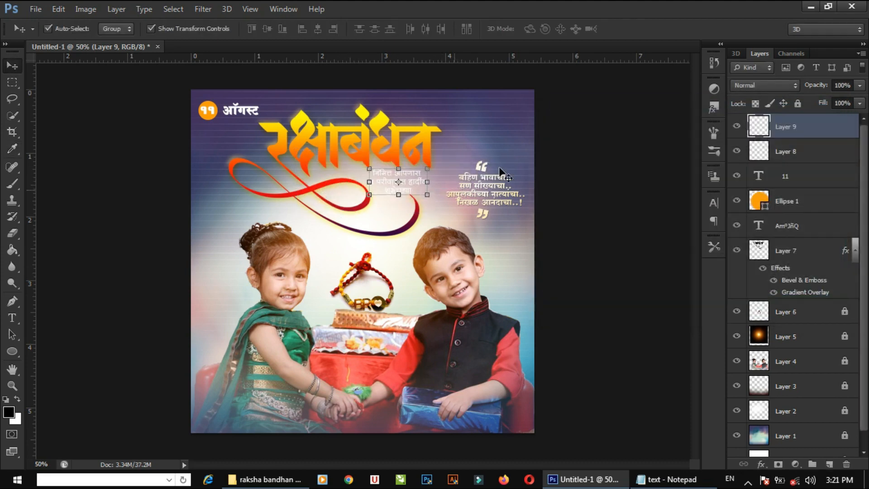
{"action": "key", "text": "Up"}
{"action": "key", "text": "Up"}
{"action": "key", "text": "Up"}
{"action": "left_click", "coordinate": [573, 154]}
Step: Examine the size and placement of the white greeting beneath the title up close
{"action": "key", "text": "z"}
{"action": "left_click", "coordinate": [379, 195]}
{"action": "left_click", "coordinate": [379, 263]}
{"action": "key", "text": "ctrl+minus"}
{"action": "key", "text": "ctrl+minus"}
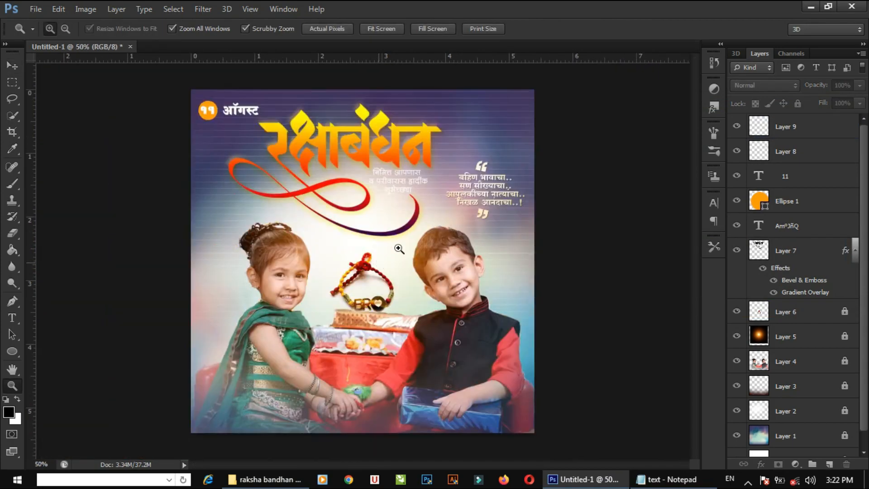
{"action": "left_click", "coordinate": [372, 198]}
{"action": "key", "text": "v"}
{"action": "key", "text": "ctrl+plus"}
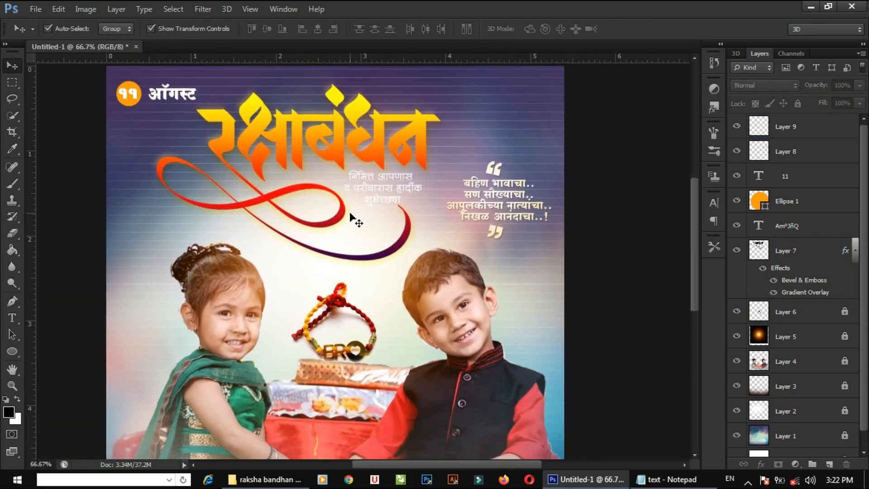
Step: Open 10.png, copy its leaf and rakhi picture into Untitled-1, and close 10.png
{"action": "key", "text": "ctrl+o"}
{"action": "double_click", "coordinate": [765, 88]}
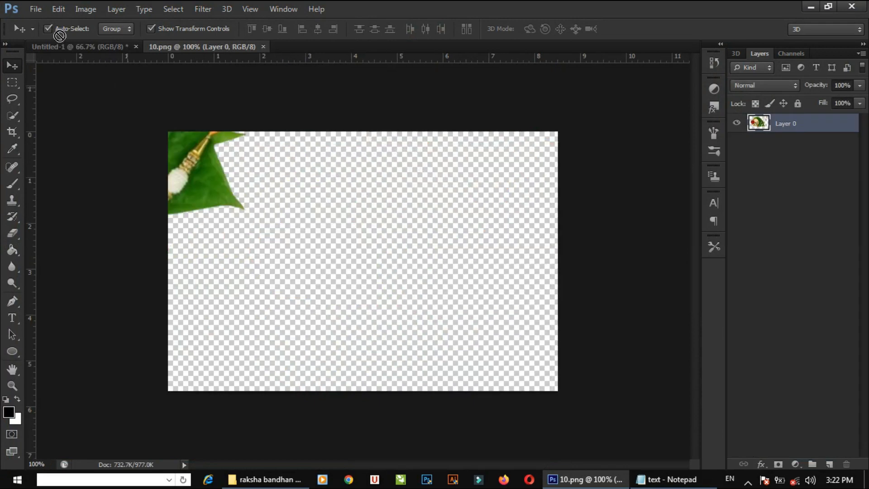
{"action": "left_click_drag", "start_coordinate": [78, 50], "coordinate": [346, 176]}
{"action": "left_click", "coordinate": [296, 47]}
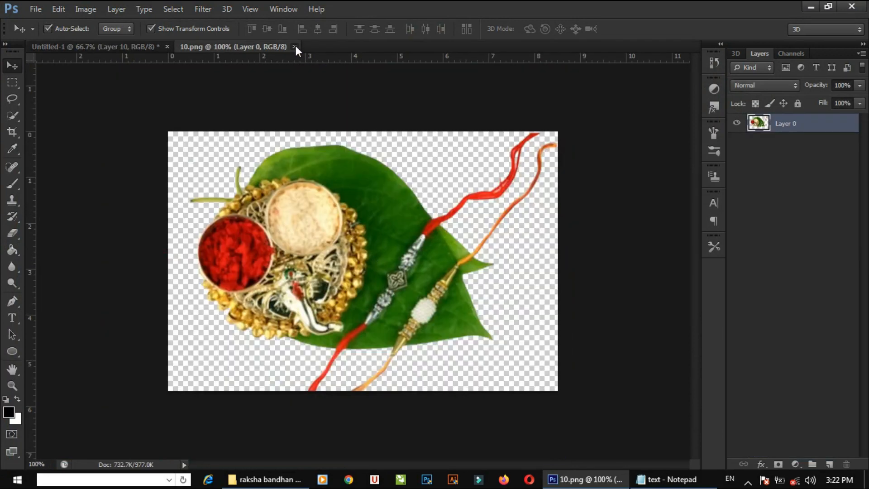
Step: Shrink the leaf and rakhi picture, place it below the greeting inside the swash's right curl, and deselect it
{"action": "left_click_drag", "start_coordinate": [470, 112], "coordinate": [294, 233]}
{"action": "left_click_drag", "start_coordinate": [262, 265], "coordinate": [405, 216]}
{"action": "key", "text": "Return"}
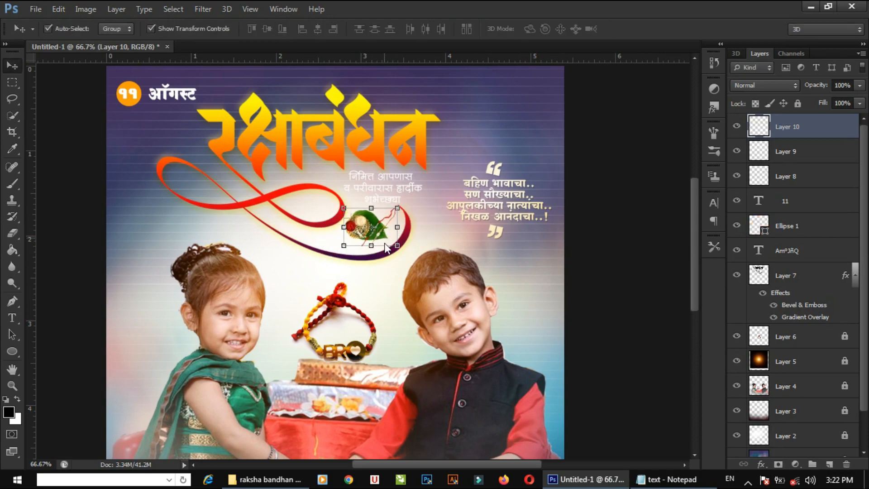
{"action": "left_click", "coordinate": [591, 171]}
{"action": "key", "text": "ctrl+0"}
{"action": "key", "text": "ctrl+plus"}
{"action": "key", "text": "ctrl+plus"}
{"action": "key", "text": "ctrl+minus"}
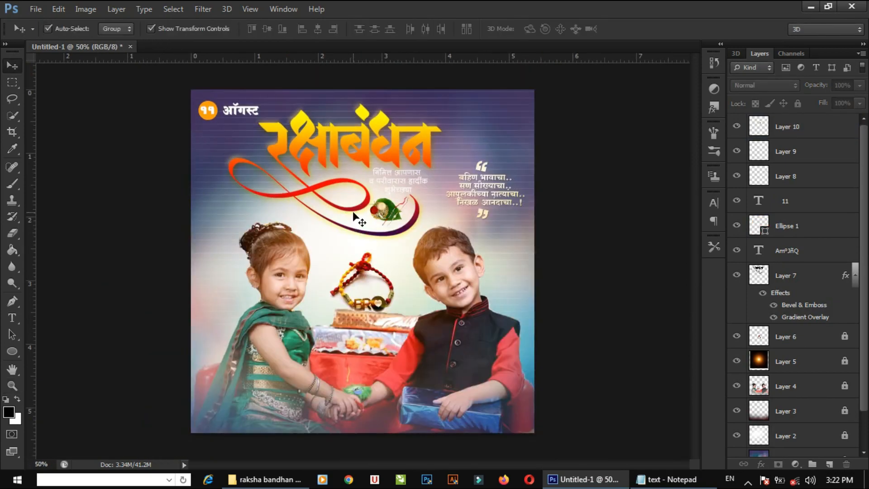
Step: Open 9.jpg, copy its orange glow image into Untitled-1, and close 9.jpg
{"action": "key", "text": "ctrl+o"}
{"action": "double_click", "coordinate": [707, 103]}
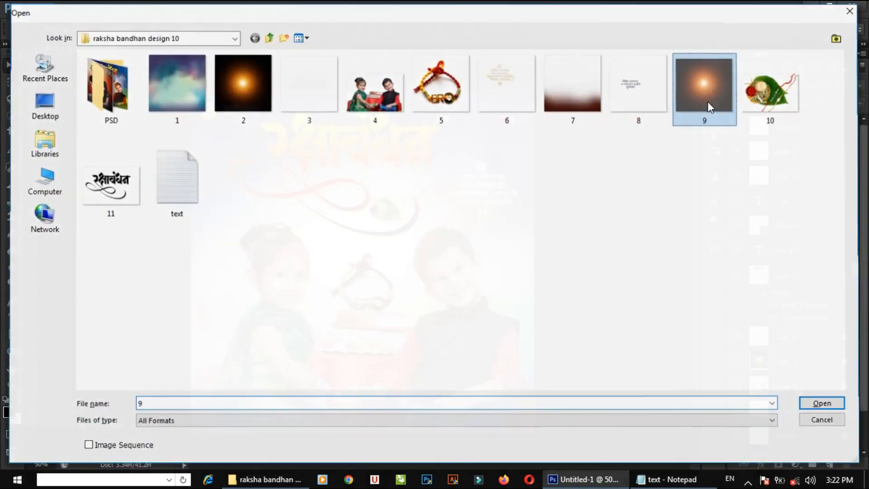
{"action": "left_click_drag", "start_coordinate": [105, 57], "coordinate": [358, 190]}
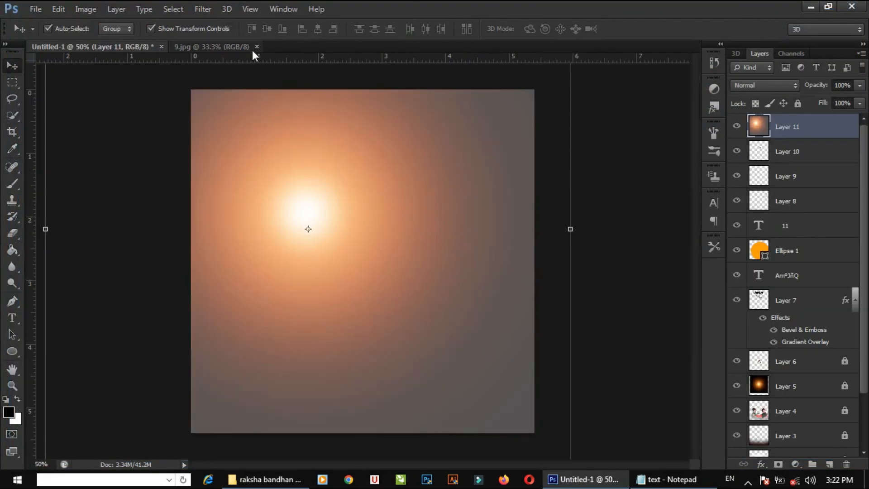
Step: Scale the glow to about 65% wide and 71% high, centre it over the canvas, and widen it slightly past the side edges
{"action": "key", "text": "ctrl+t"}
{"action": "left_click_drag", "start_coordinate": [498, 76], "coordinate": [392, 188]}
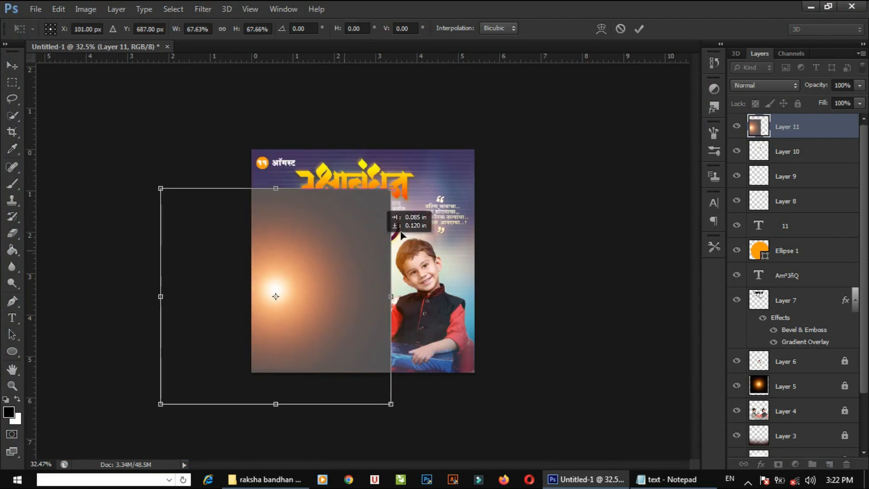
{"action": "left_click_drag", "start_coordinate": [347, 258], "coordinate": [438, 215]}
{"action": "left_click_drag", "start_coordinate": [482, 254], "coordinate": [474, 254]}
{"action": "left_click_drag", "start_coordinate": [365, 365], "coordinate": [365, 375]}
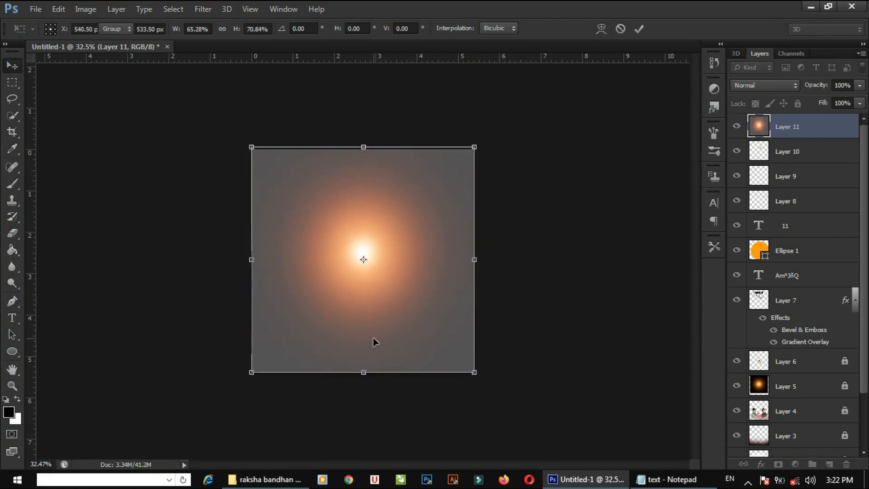
{"action": "key", "text": "Return"}
{"action": "left_click_drag", "start_coordinate": [337, 306], "coordinate": [359, 295]}
{"action": "left_click", "coordinate": [202, 254]}
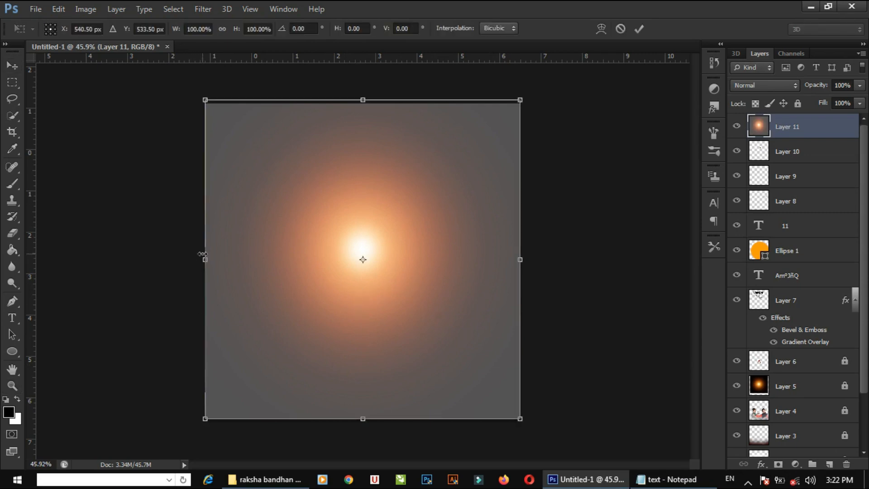
{"action": "left_click_drag", "start_coordinate": [202, 253], "coordinate": [196, 254]}
{"action": "left_click", "coordinate": [639, 28]}
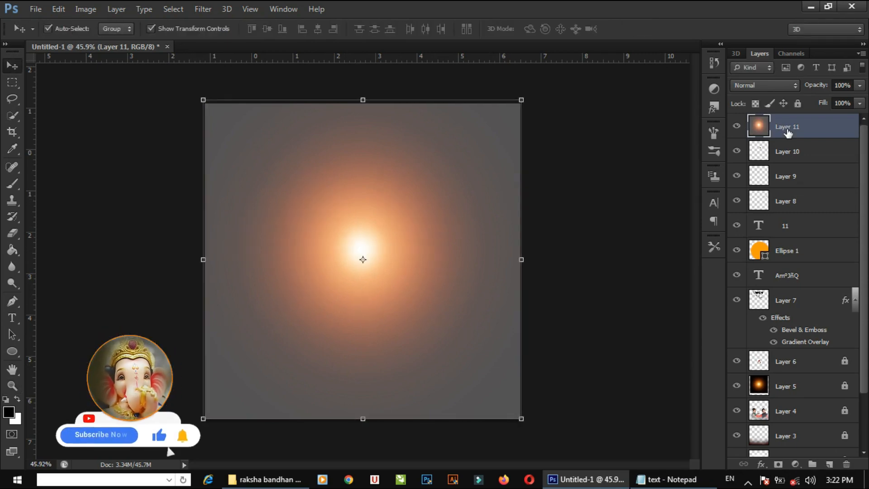
Step: Cycle through the blend modes for the glow layer, compare Overlay with Soft Light, and set it to Overlay
{"action": "key", "text": "Down"}
{"action": "key", "text": "Down"}
{"action": "key", "text": "Down"}
{"action": "key", "text": "Down"}
{"action": "key", "text": "Down"}
{"action": "key", "text": "Down"}
{"action": "key", "text": "Down"}
{"action": "key", "text": "Down"}
{"action": "key", "text": "Down"}
{"action": "key", "text": "Down"}
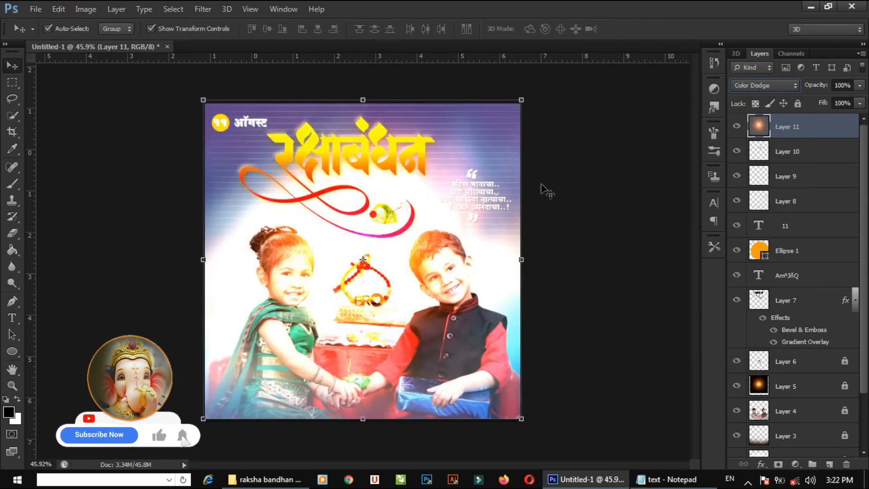
{"action": "key", "text": "Down"}
{"action": "key", "text": "Down"}
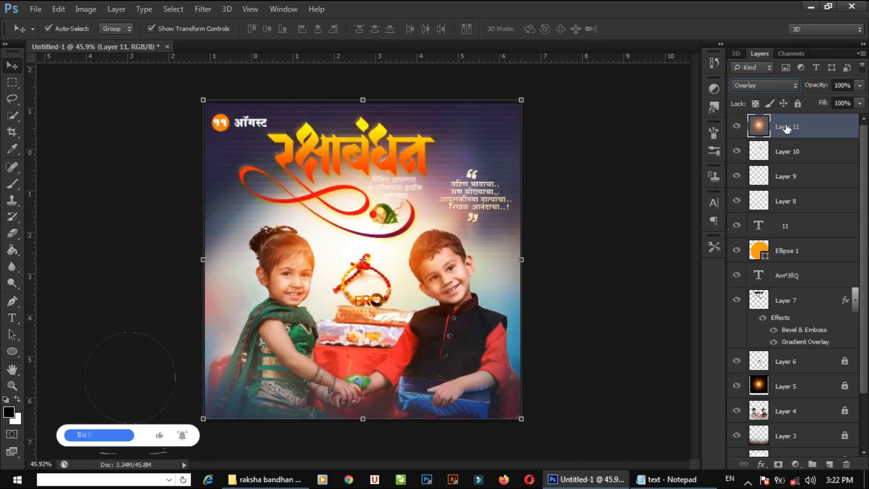
{"action": "key", "text": "Down"}
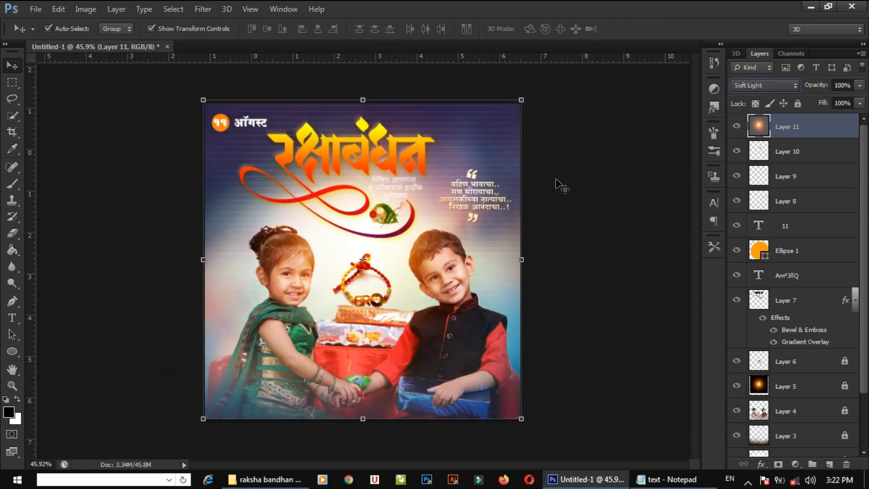
{"action": "key", "text": "Up"}
{"action": "key", "text": "Down"}
{"action": "key", "text": "Up"}
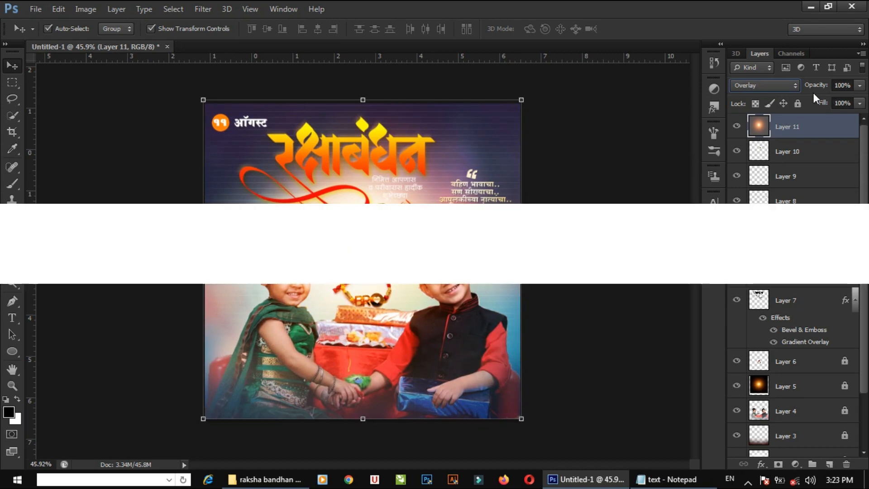
Step: Lock the glow layer, deselect it and check the whole poster
{"action": "left_click", "coordinate": [797, 104]}
{"action": "left_click", "coordinate": [686, 137]}
{"action": "key", "text": "z"}
{"action": "left_click", "coordinate": [358, 177]}
{"action": "left_click", "coordinate": [359, 177]}
{"action": "left_click", "coordinate": [353, 185], "text": "alt"}
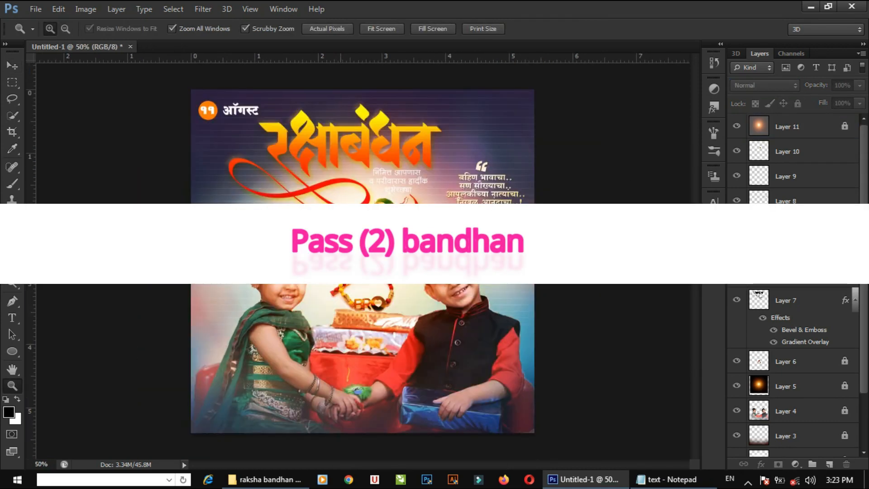
{"action": "left_click", "coordinate": [340, 208]}
{"action": "left_click", "coordinate": [340, 209], "text": "alt"}
{"action": "key", "text": "v"}
Step: Save the poster to the Desktop as a JPEG named Untitled-1.jpg
{"action": "key", "text": "ctrl+shift+s"}
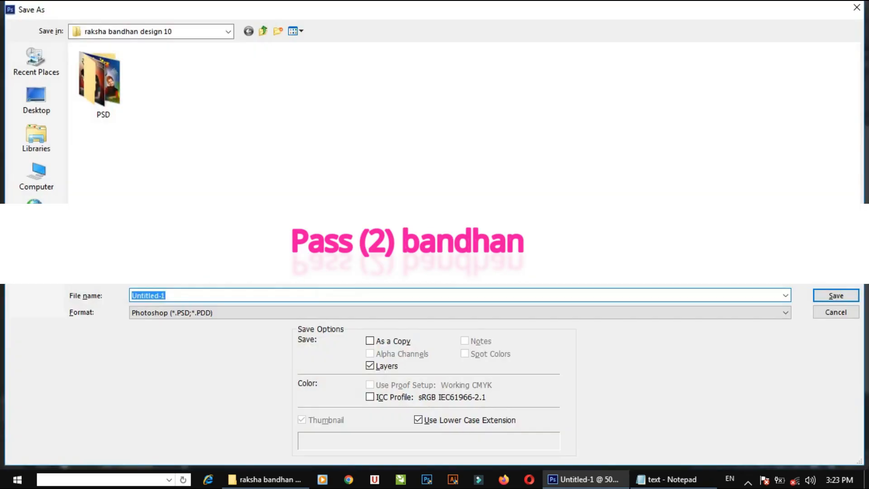
{"action": "left_click", "coordinate": [37, 100]}
{"action": "left_click", "coordinate": [233, 312]}
{"action": "left_click", "coordinate": [227, 202]}
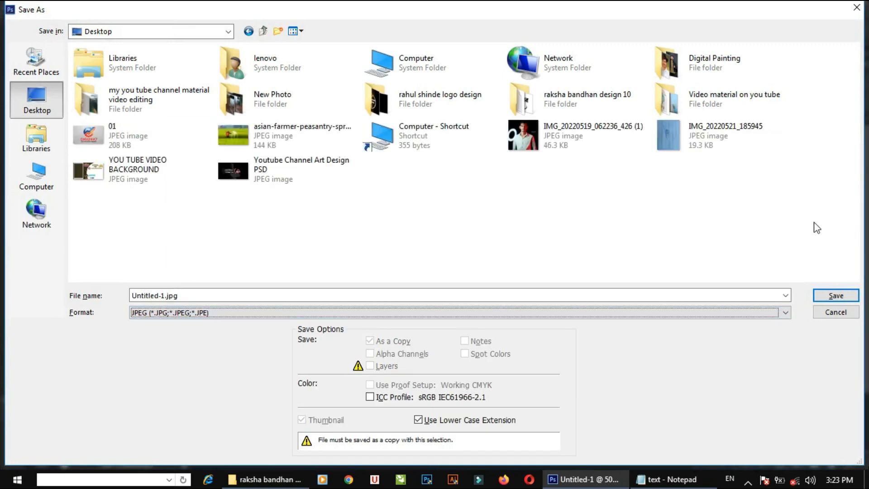
{"action": "left_click", "coordinate": [835, 295]}
{"action": "left_click", "coordinate": [501, 119]}
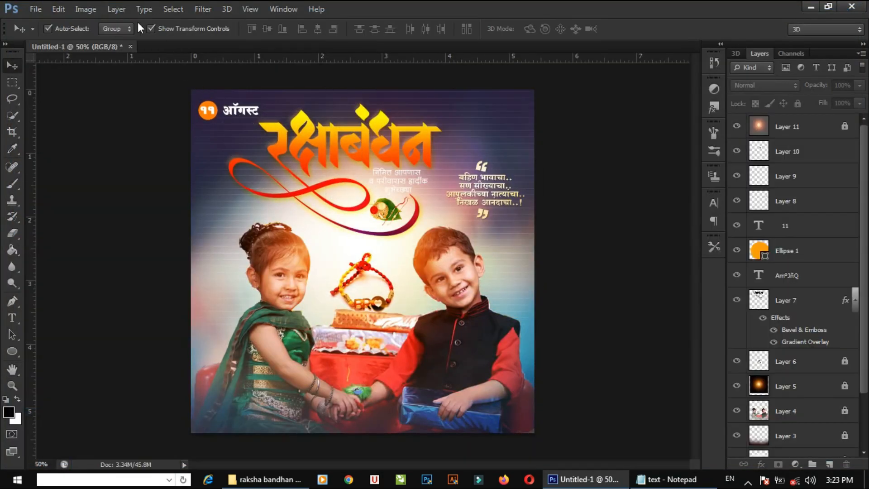
Step: Close the poster document and the Notepad text file, minimizing the Photoshop and folder windows
{"action": "left_click", "coordinate": [130, 46]}
{"action": "left_click", "coordinate": [466, 189]}
{"action": "left_click", "coordinate": [810, 6]}
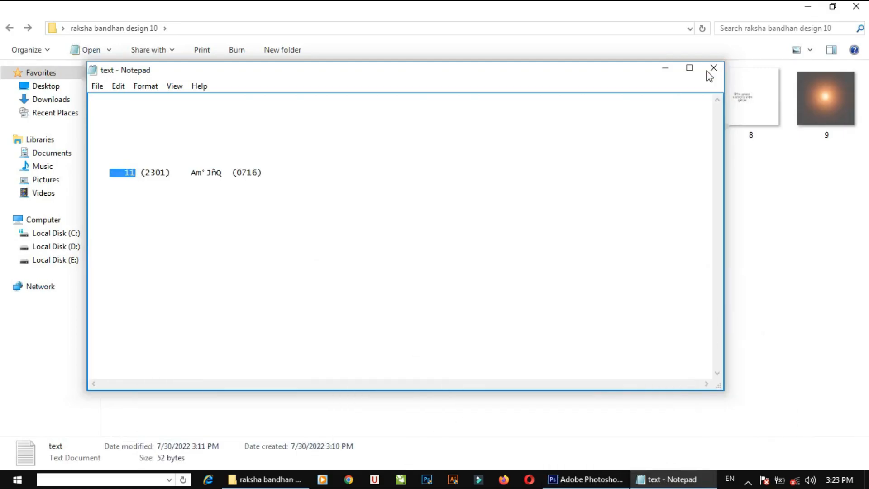
{"action": "left_click", "coordinate": [713, 68]}
{"action": "left_click", "coordinate": [807, 6]}
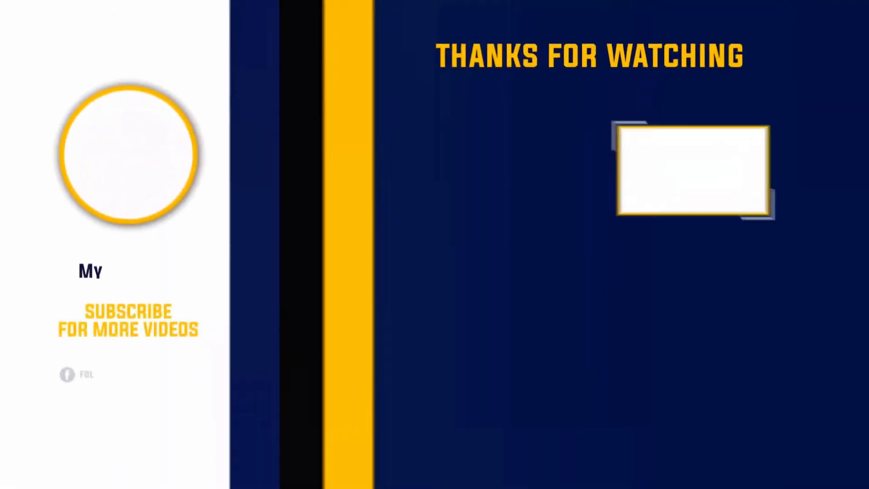